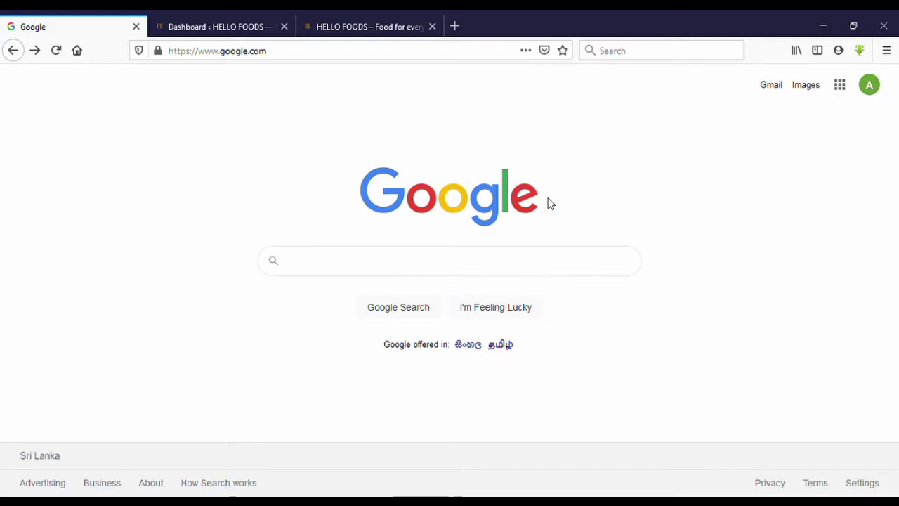
# Step: Search Google for google analytics and open the official analytics.google.com result
pyautogui.write('goo')
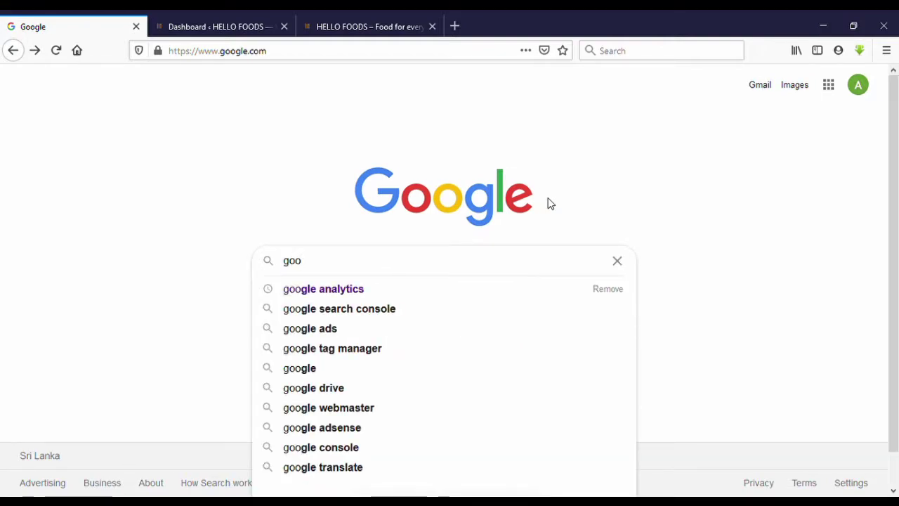
pyautogui.click(423, 294)
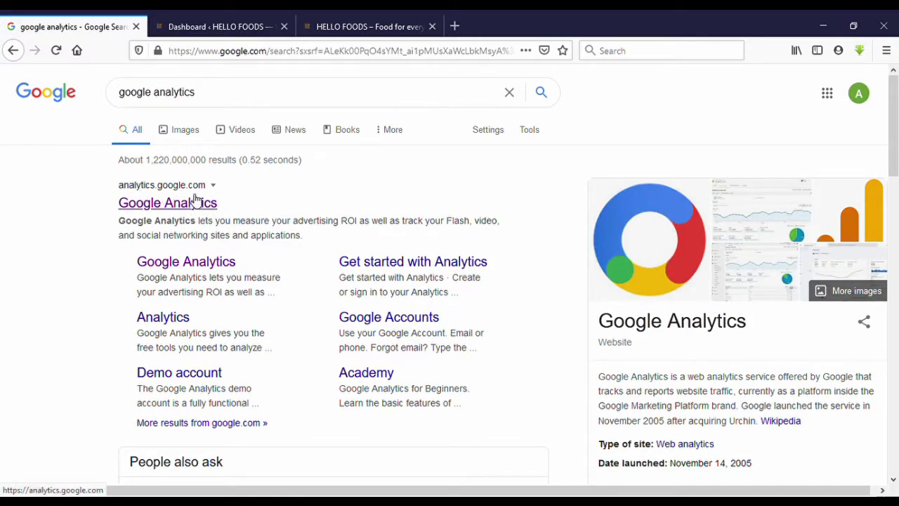
pyautogui.click(169, 204)
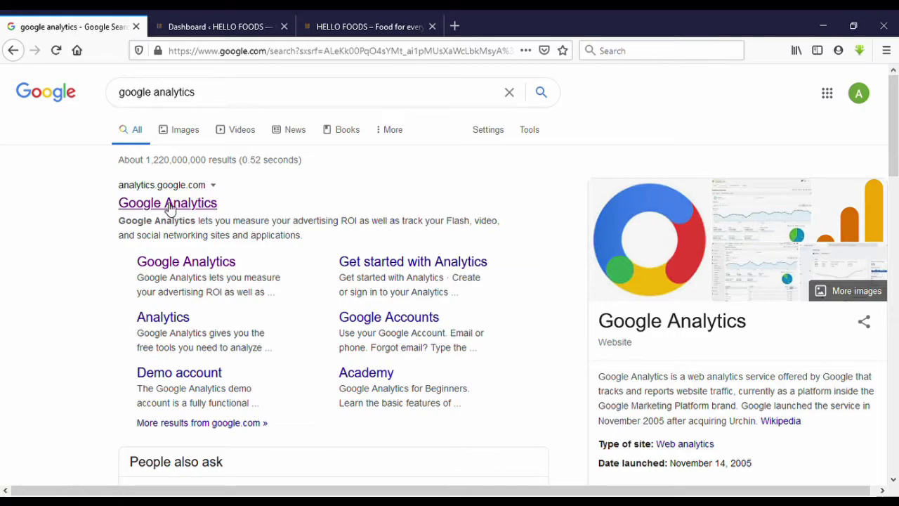
pyautogui.click(172, 208)
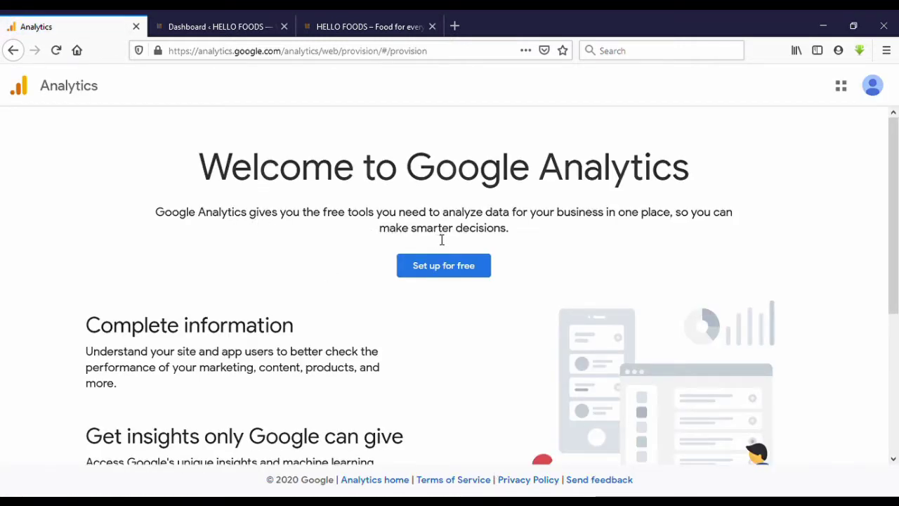
# Step: Start the free Google Analytics setup from the welcome page
pyautogui.scroll(-3, 353, 256)
pyautogui.scroll(3, 291, 267)
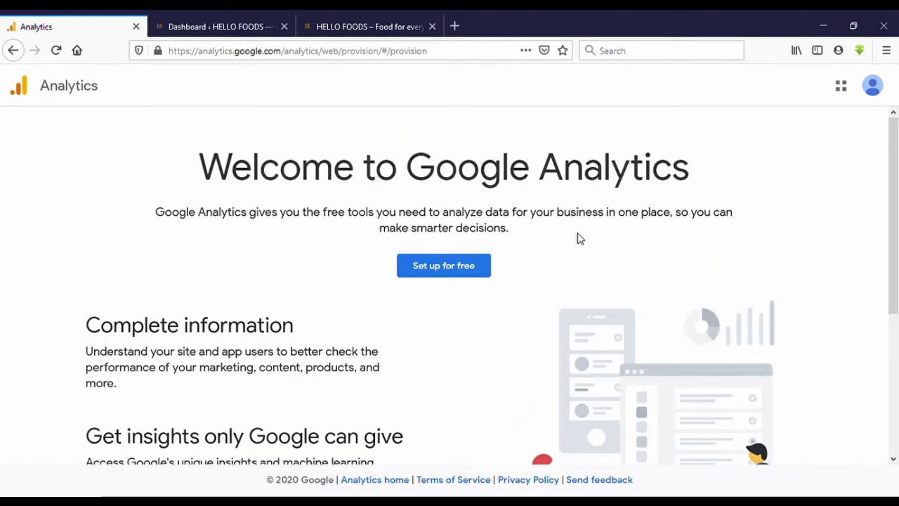
pyautogui.click(468, 273)
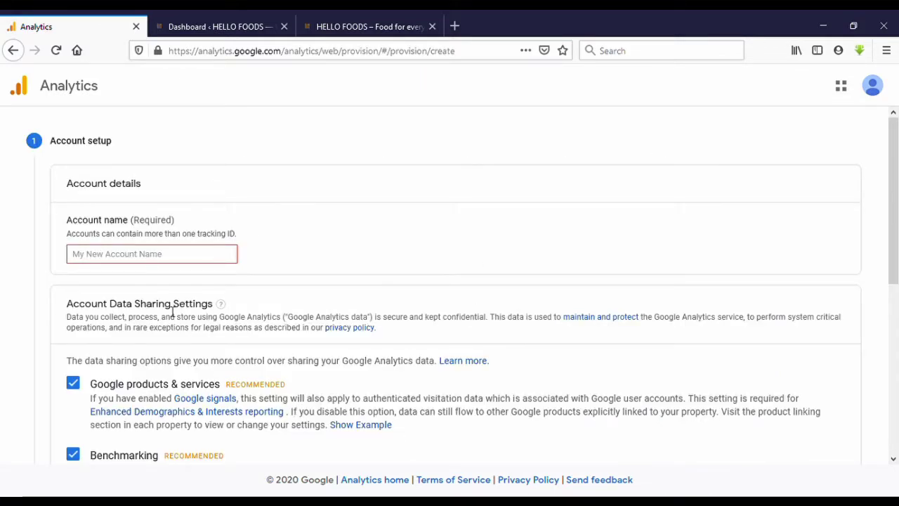
# Step: Name the new account My Analytics, keep all data sharing options ticked, and continue to the property setup
pyautogui.scroll(-3, 85, 248)
pyautogui.scroll(3, 253, 344)
pyautogui.scroll(-5, 257, 344)
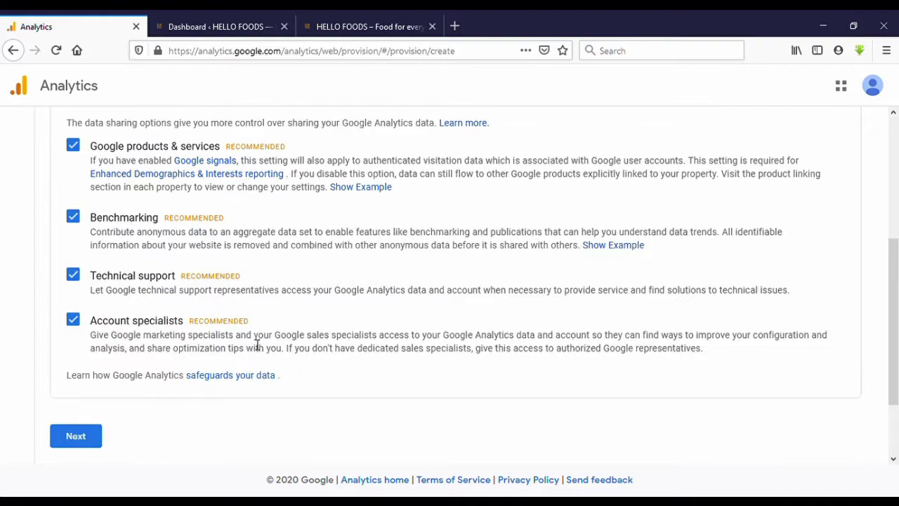
pyautogui.scroll(4, 260, 358)
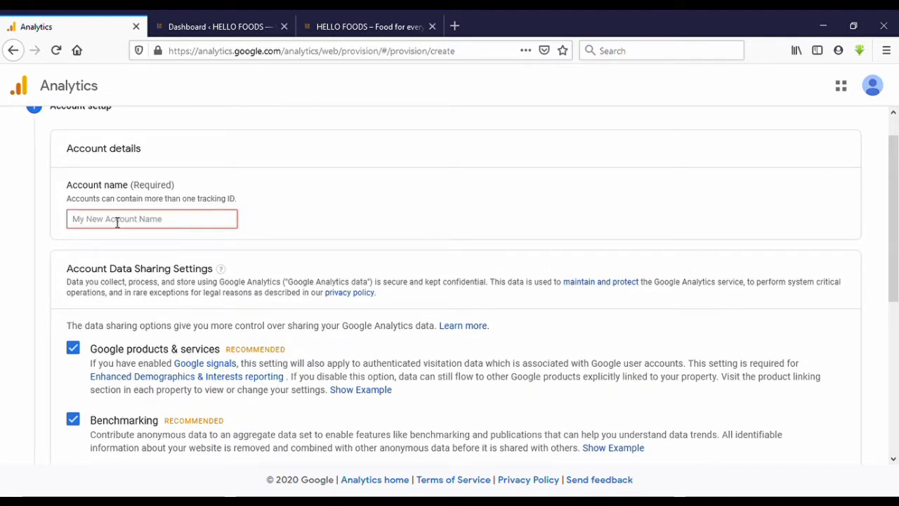
pyautogui.scroll(1, 102, 227)
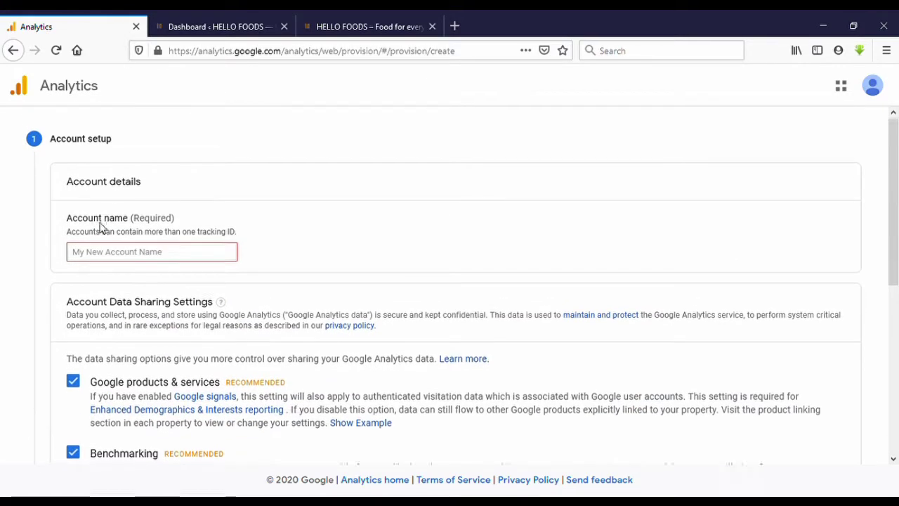
pyautogui.click(97, 265)
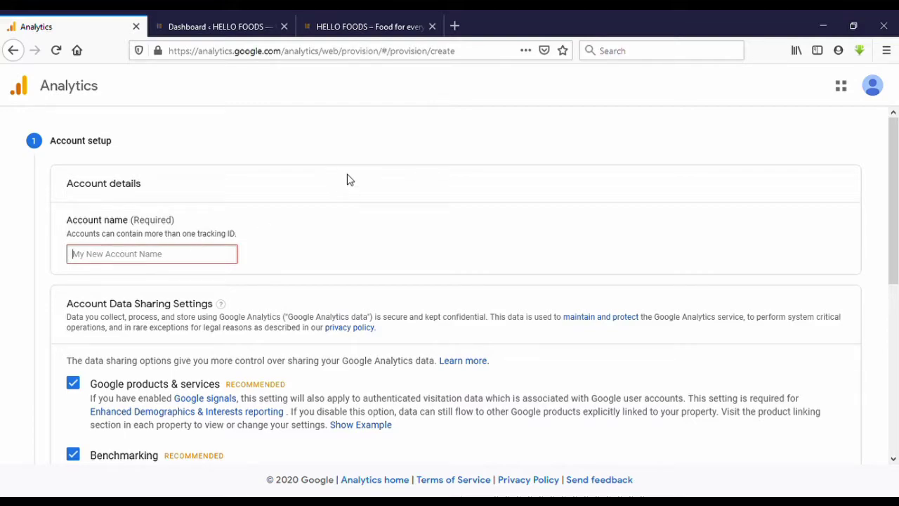
pyautogui.write('My An')
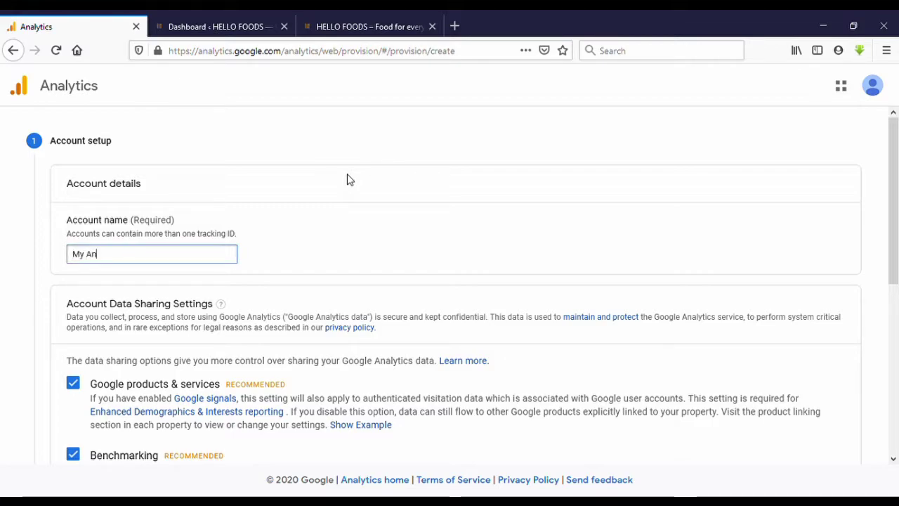
pyautogui.write('alytics')
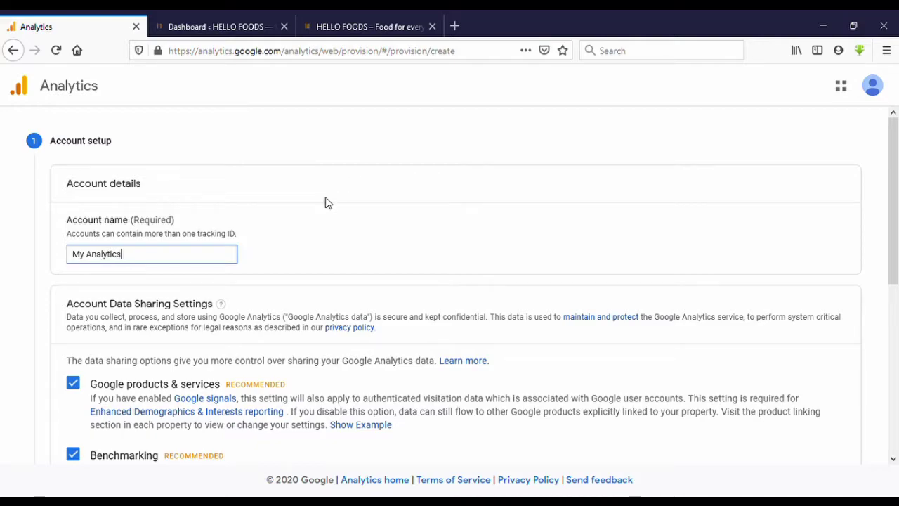
pyautogui.scroll(-1, 327, 203)
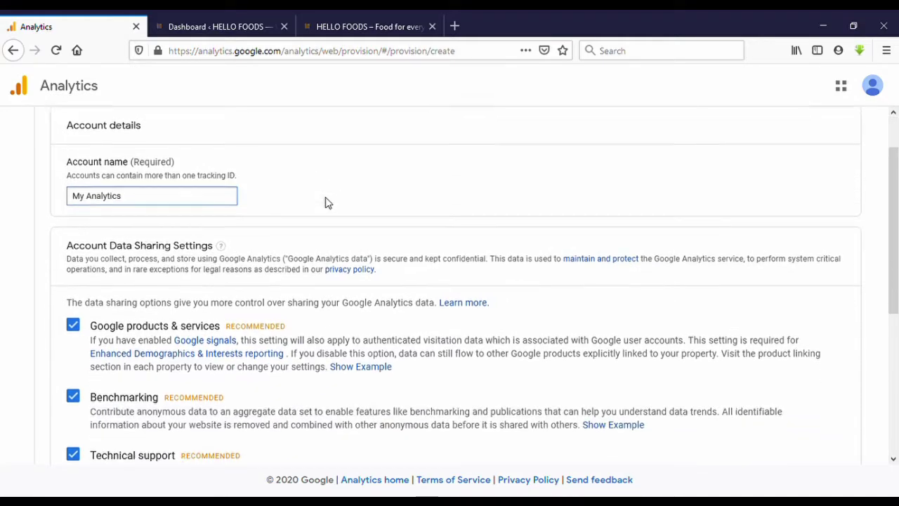
pyautogui.scroll(-5, 316, 206)
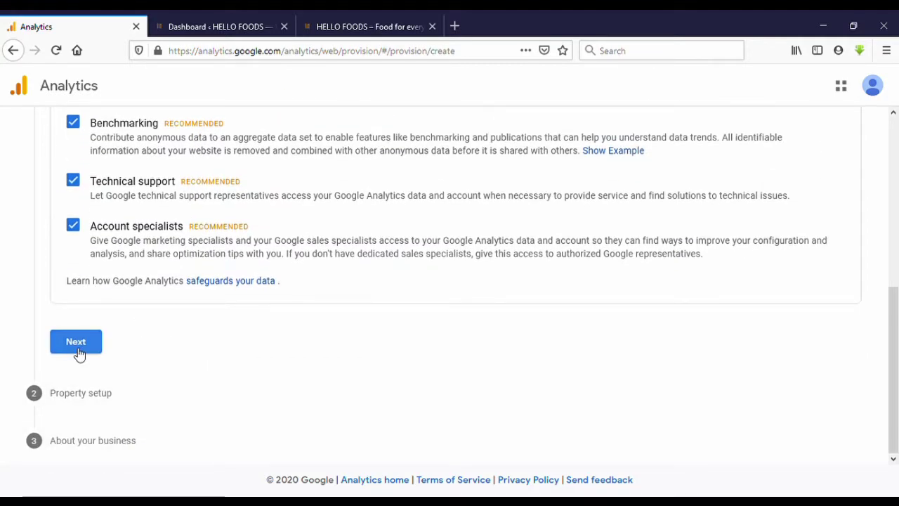
pyautogui.click(77, 345)
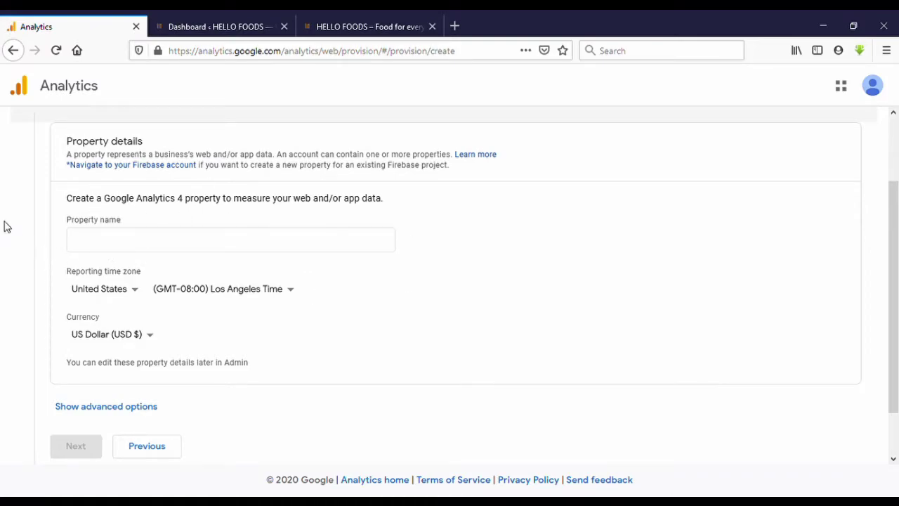
# Step: Name the property hellofoods, keep the default time zone and currency, and continue to the business information
pyautogui.scroll(2, 92, 206)
pyautogui.scroll(-2, 87, 281)
pyautogui.click(95, 247)
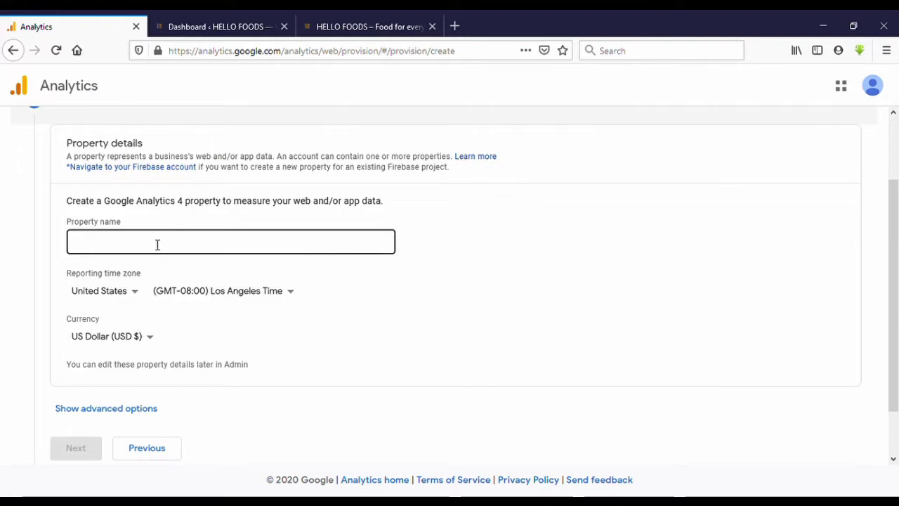
pyautogui.click(98, 251)
pyautogui.write('hellofoods')
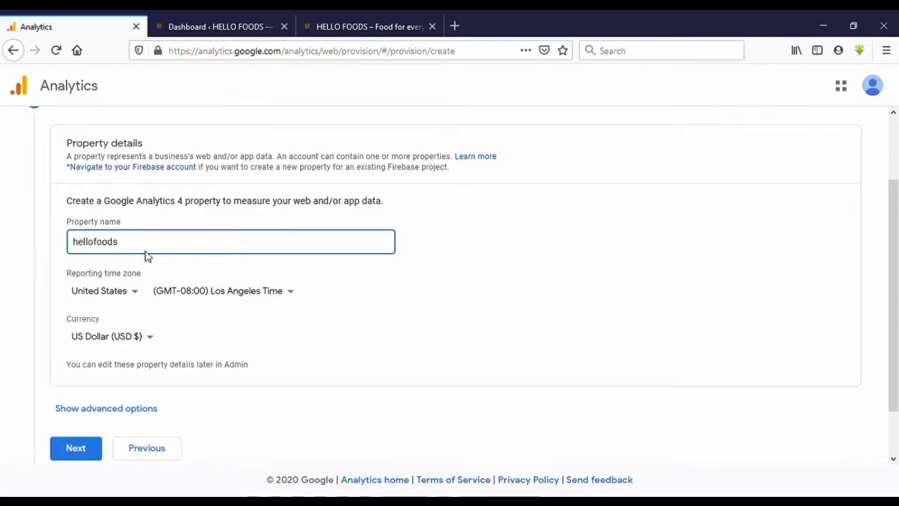
pyautogui.scroll(-1, 148, 256)
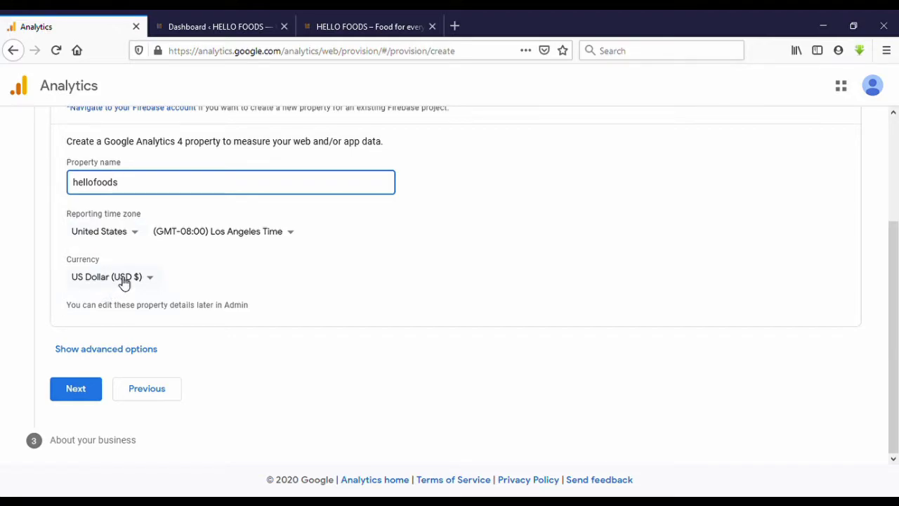
pyautogui.click(79, 390)
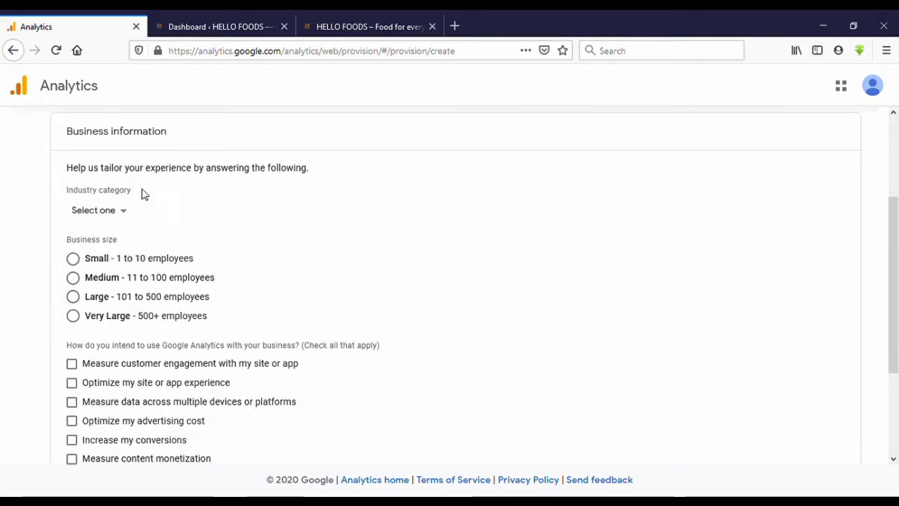
# Step: Choose Food & Drink as the industry category in the business information
pyautogui.scroll(-1, 115, 192)
pyautogui.scroll(1, 115, 192)
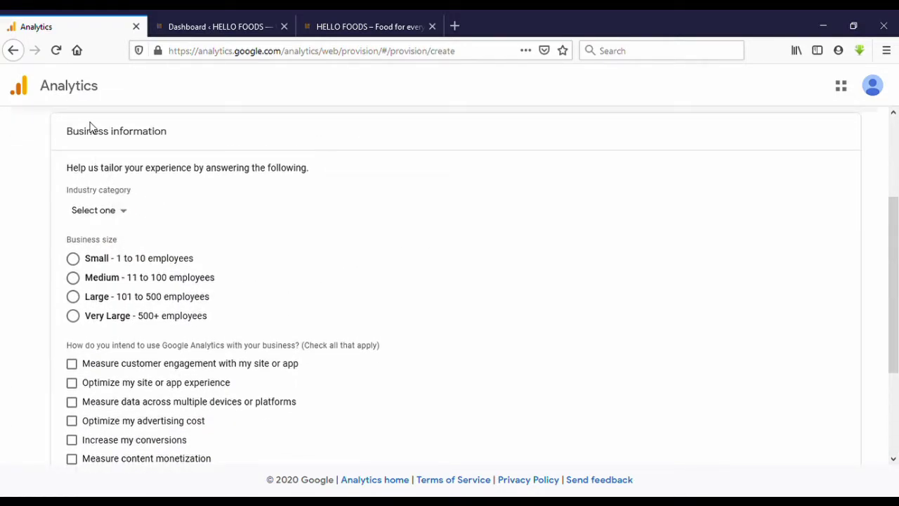
pyautogui.scroll(-2, 297, 394)
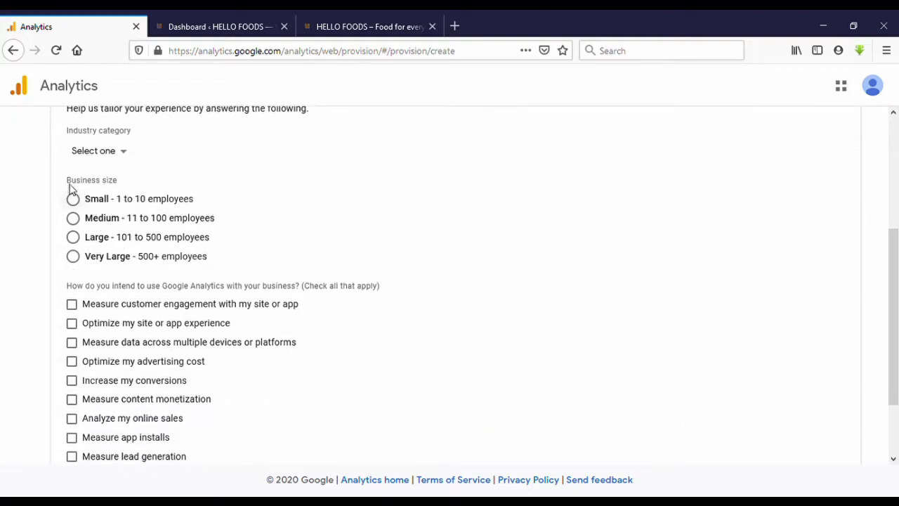
pyautogui.click(123, 151)
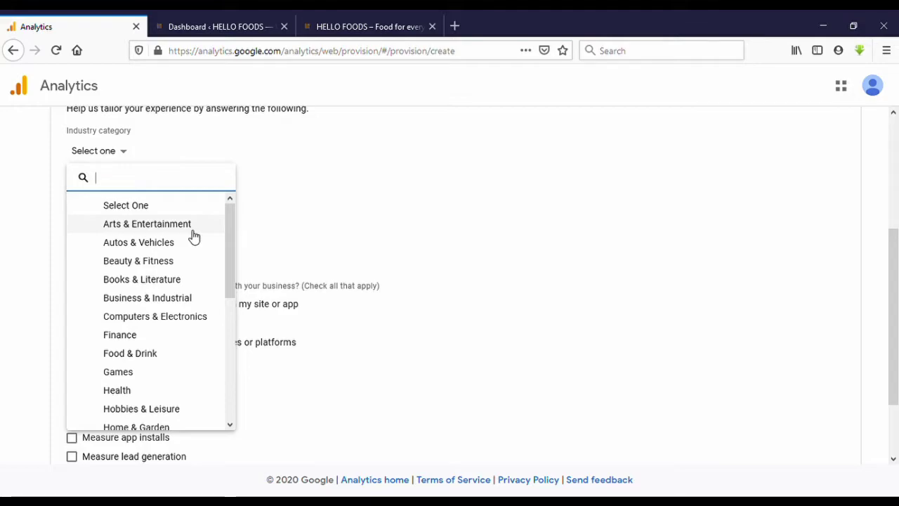
pyautogui.scroll(-2, 190, 250)
pyautogui.scroll(-2, 188, 252)
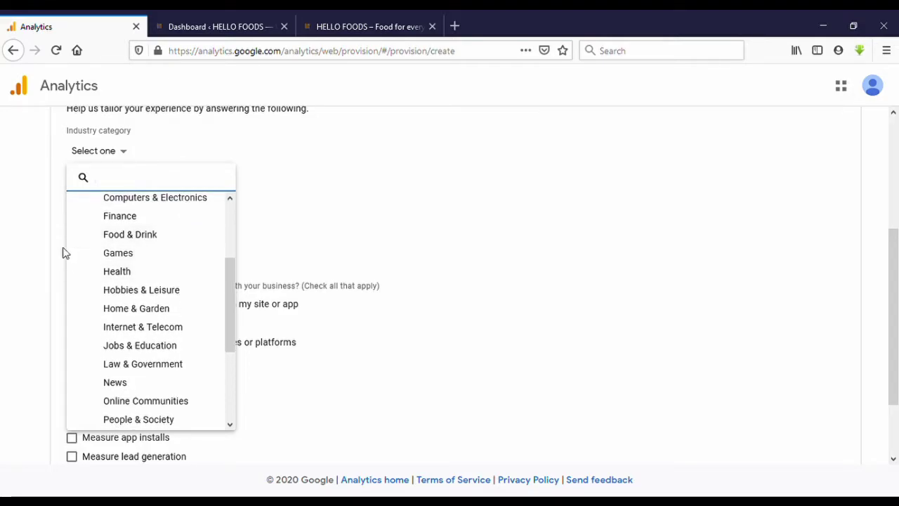
pyautogui.click(128, 236)
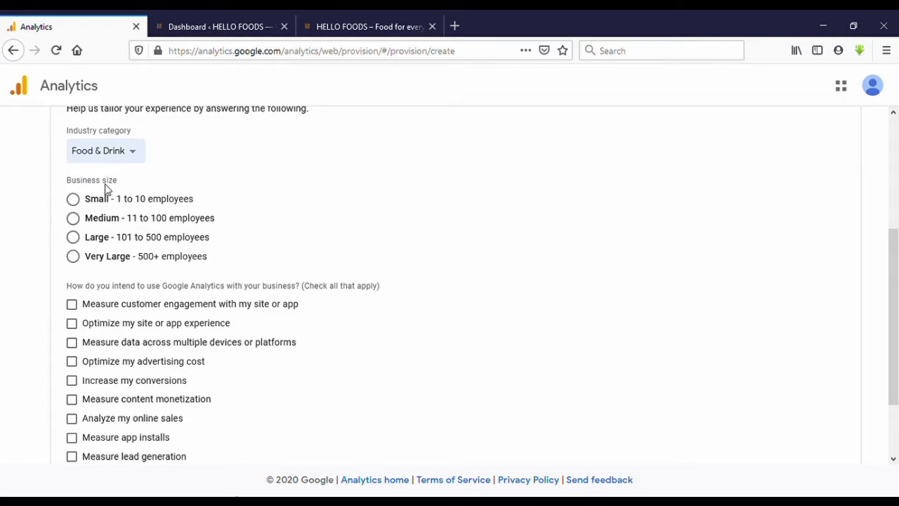
# Step: Set the business size to Small - 1 to 10 employees
pyautogui.scroll(-1, 89, 190)
pyautogui.scroll(1, 90, 190)
pyautogui.click(73, 192)
# Step: Tick every intended use except Analyze my online sales, Measure app installs and Other, and submit the account for creation
pyautogui.scroll(-1, 167, 239)
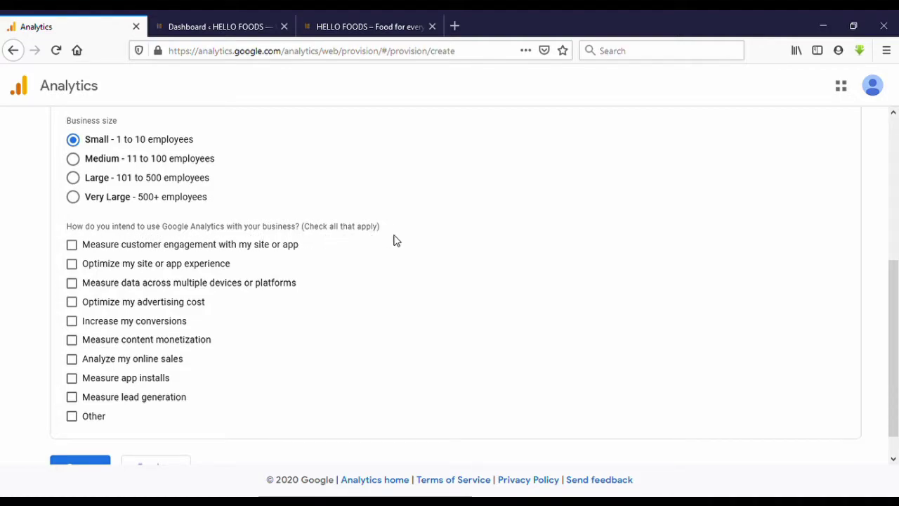
pyautogui.click(73, 246)
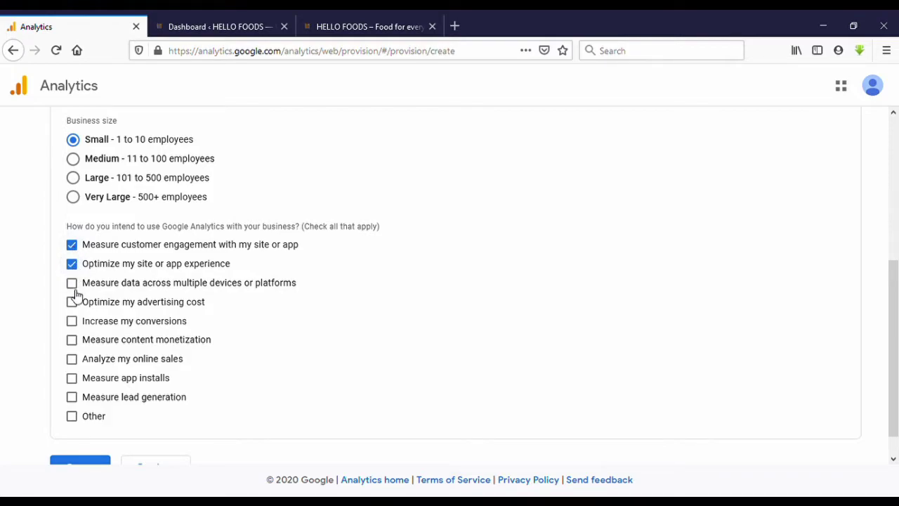
pyautogui.click(73, 285)
pyautogui.click(73, 303)
pyautogui.scroll(-1, 113, 316)
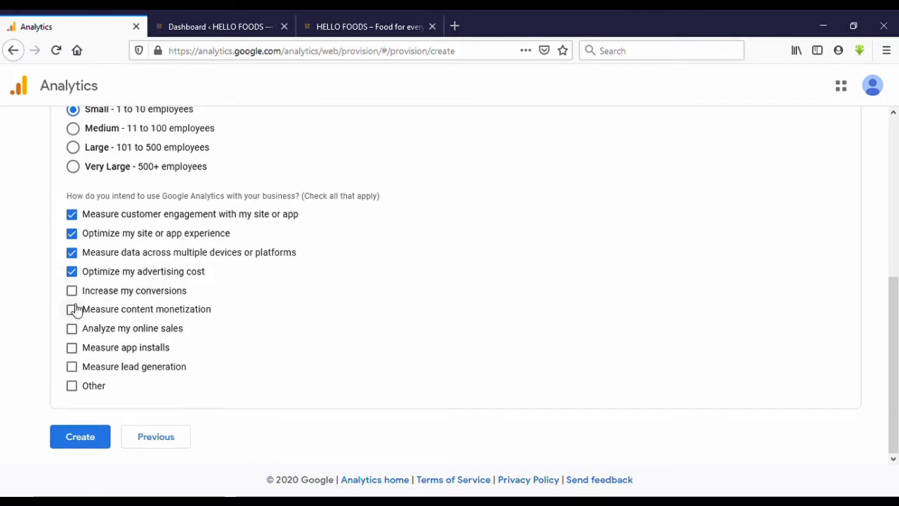
pyautogui.click(73, 293)
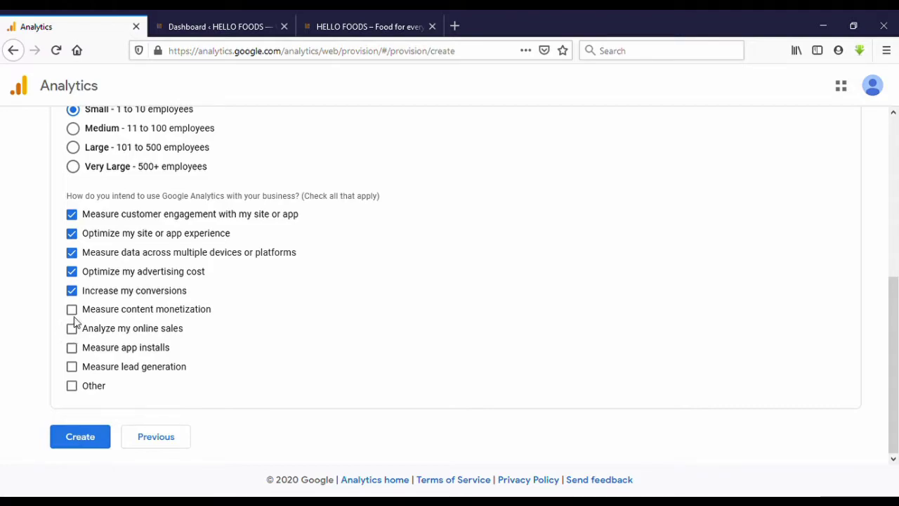
pyautogui.click(76, 314)
pyautogui.click(73, 336)
pyautogui.click(73, 335)
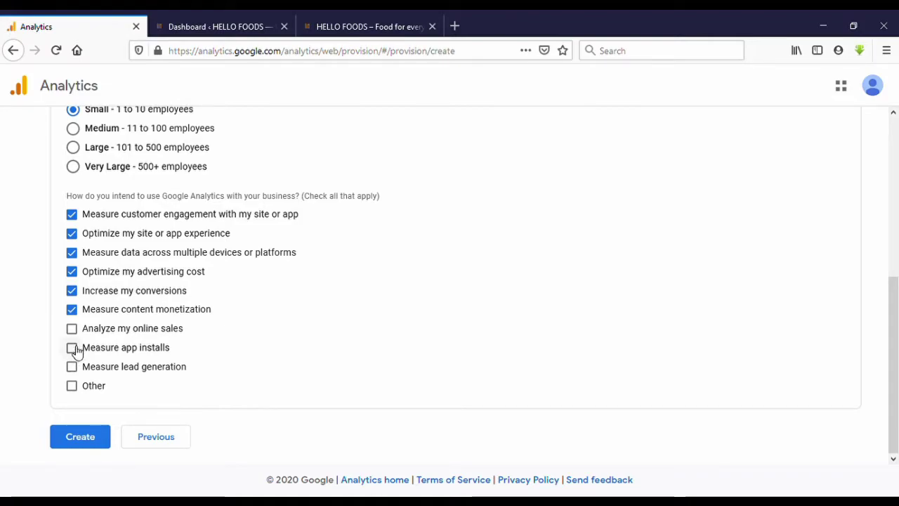
pyautogui.click(74, 368)
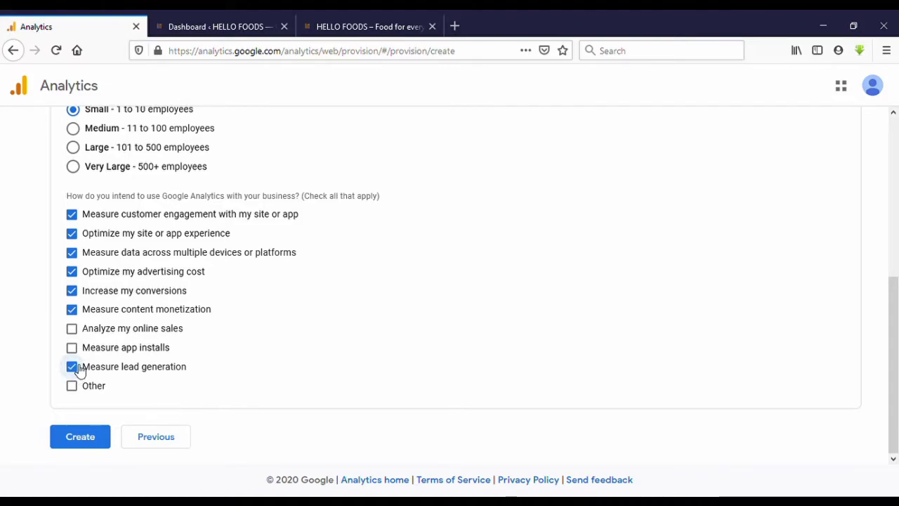
pyautogui.click(102, 441)
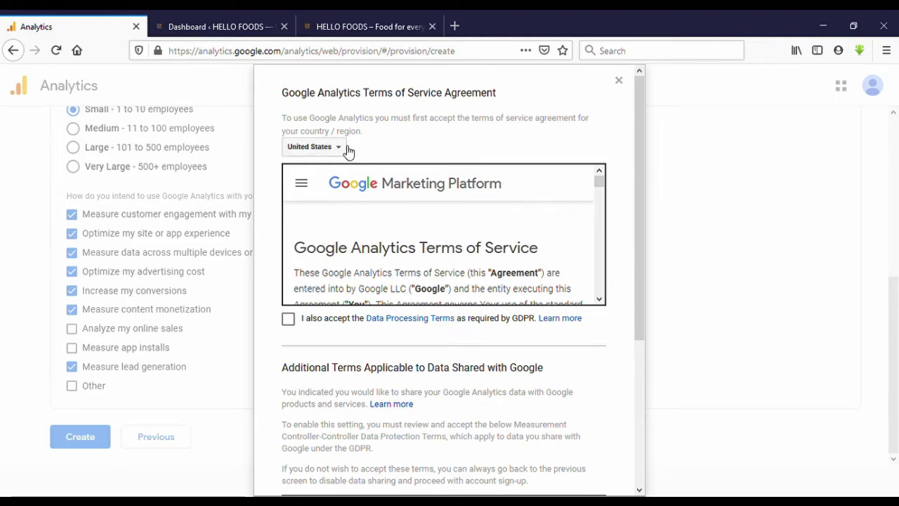
# Step: Accept the terms of service with both data protection agreements, and save the email communication preferences with every option unticked
pyautogui.scroll(-1, 347, 150)
pyautogui.scroll(-1, 297, 261)
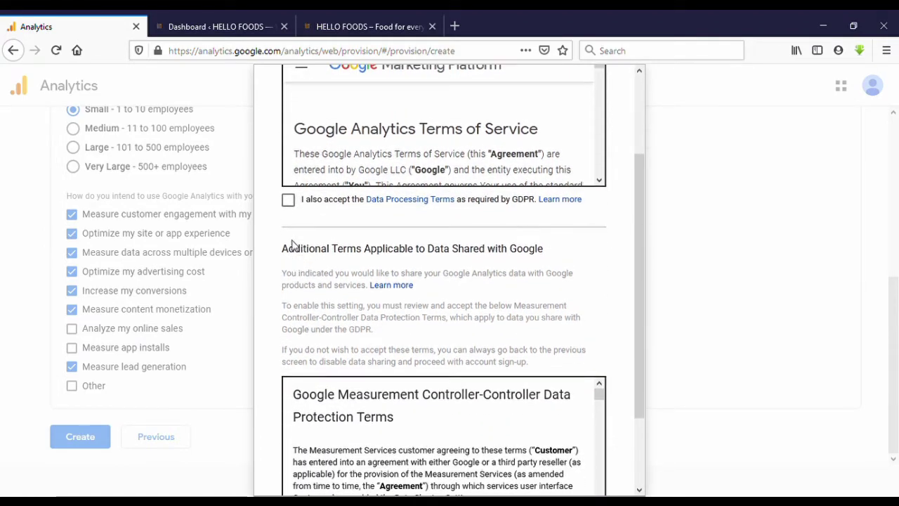
pyautogui.click(288, 200)
pyautogui.scroll(-2, 301, 205)
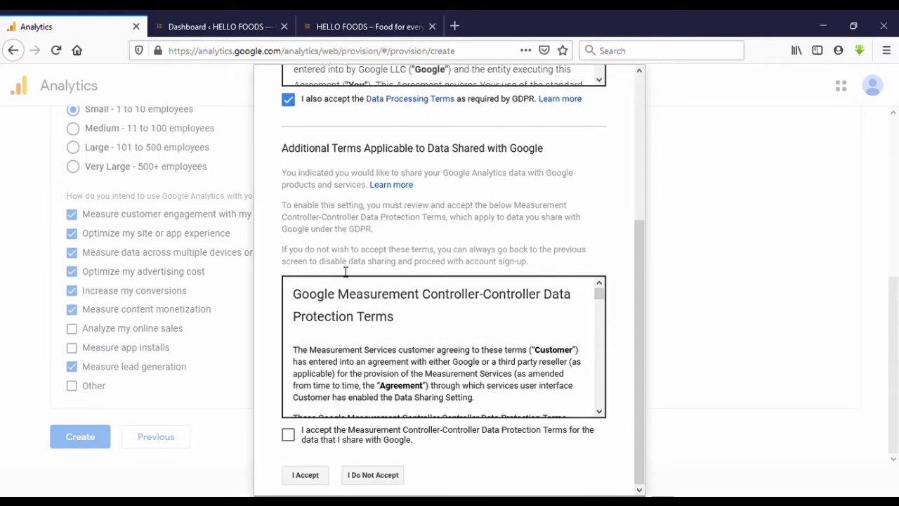
pyautogui.click(297, 439)
pyautogui.click(306, 478)
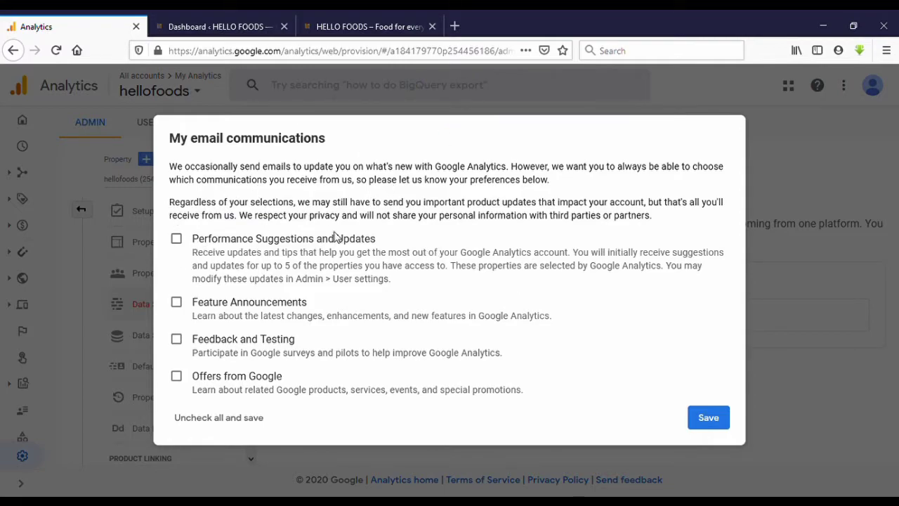
pyautogui.click(711, 417)
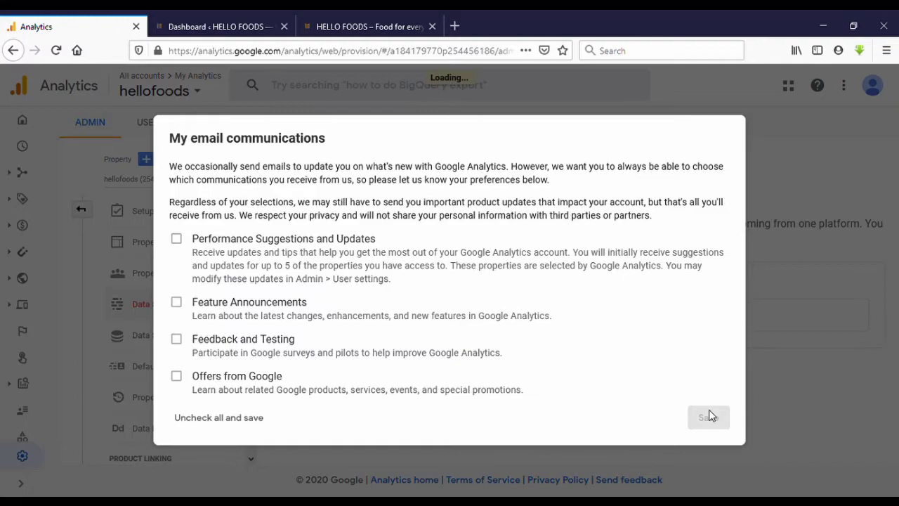
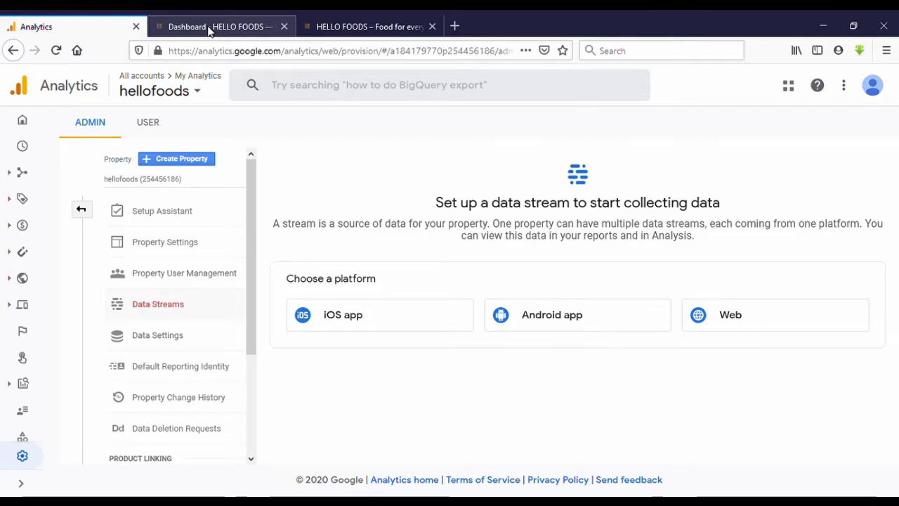
# Step: Check the live HELLO FOODS site, and start setting up a web data stream for the property in Analytics
pyautogui.click(209, 30)
pyautogui.click(358, 28)
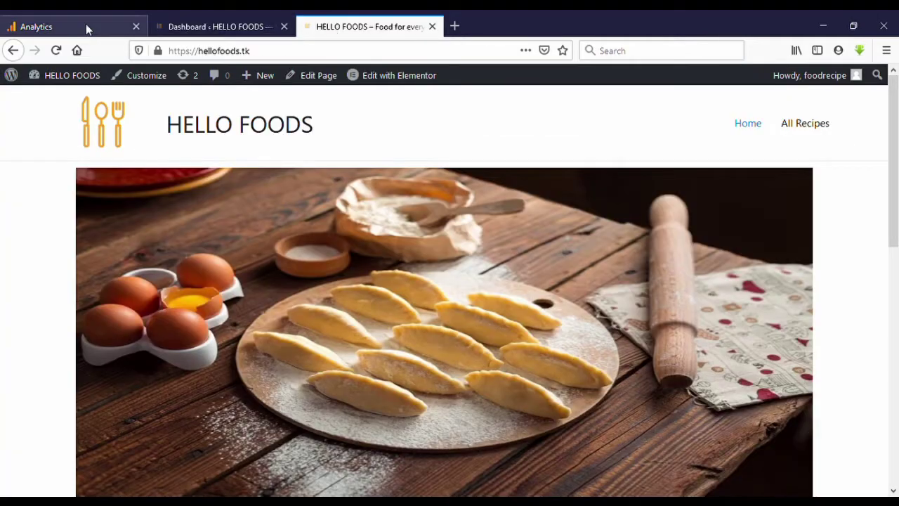
pyautogui.click(86, 26)
pyautogui.click(741, 310)
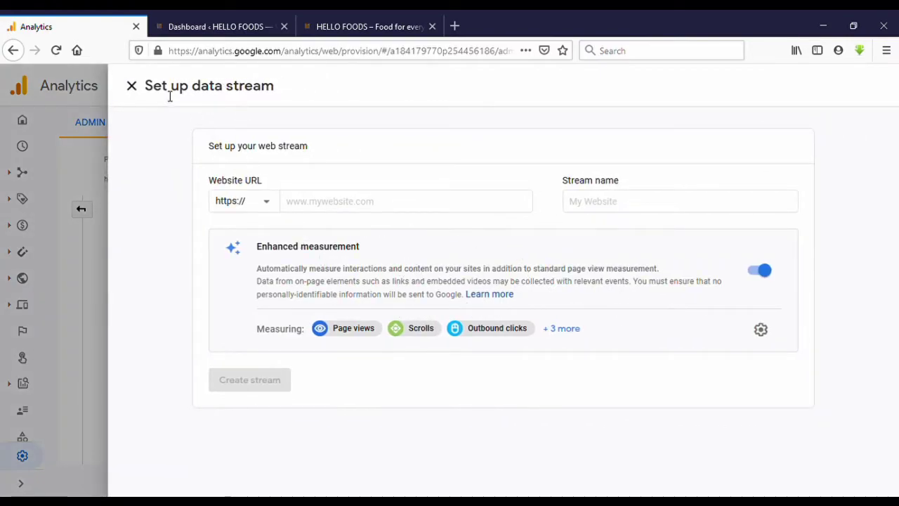
pyautogui.click(131, 85)
pyautogui.click(744, 315)
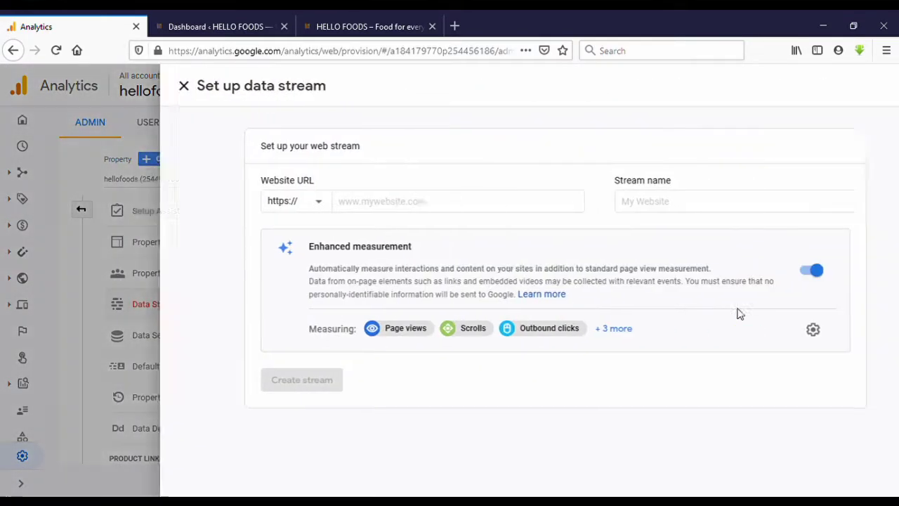
pyautogui.click(338, 204)
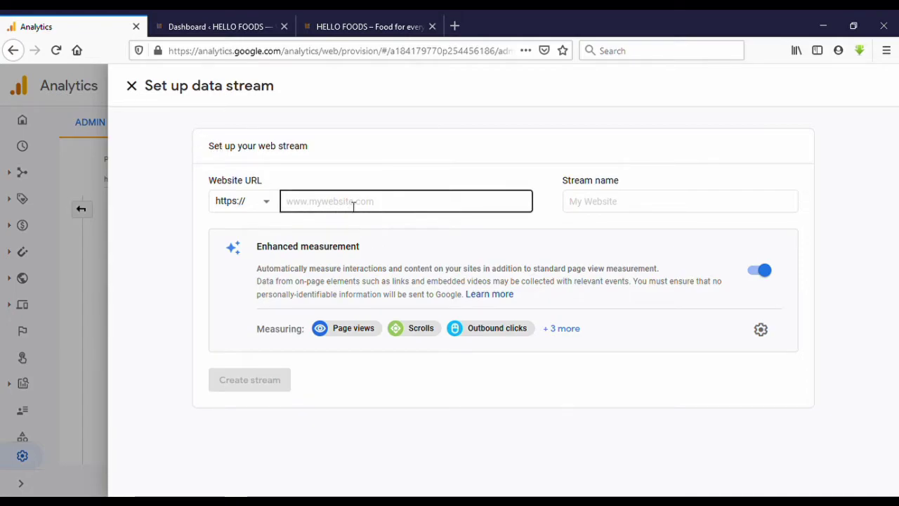
pyautogui.click(353, 203)
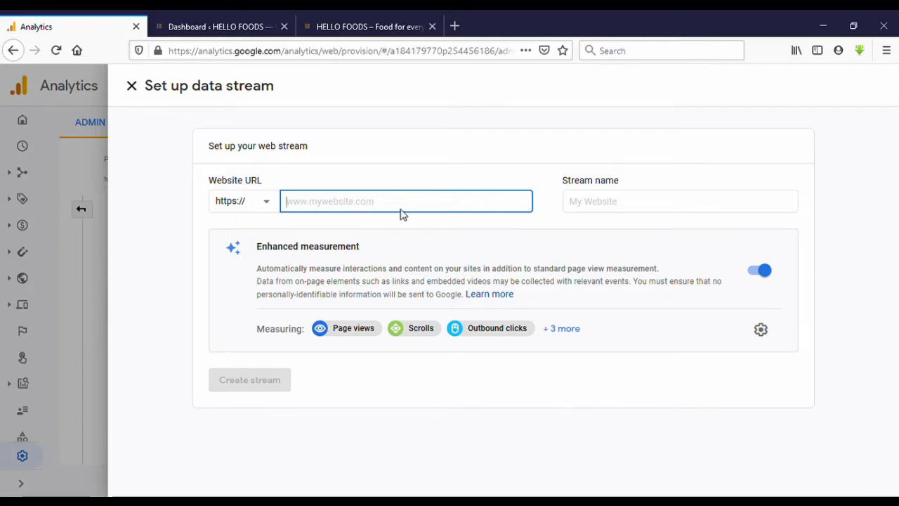
pyautogui.click(274, 202)
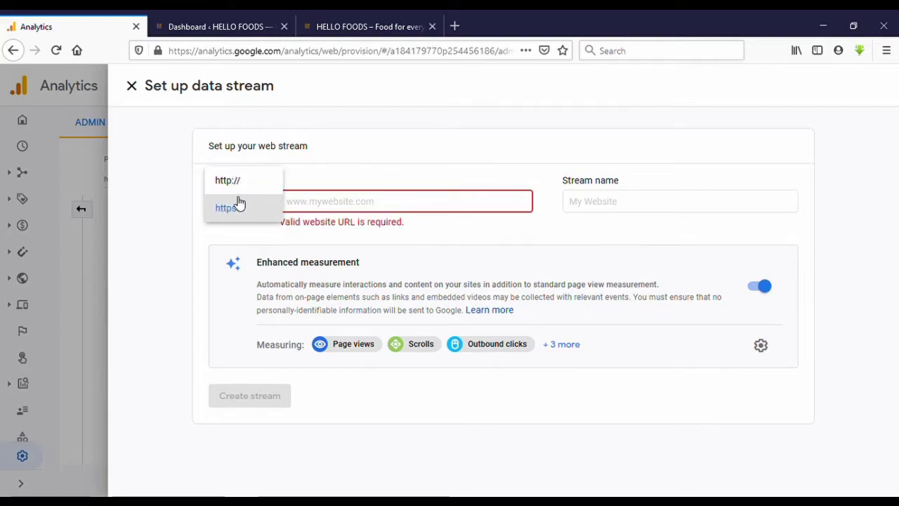
pyautogui.click(316, 206)
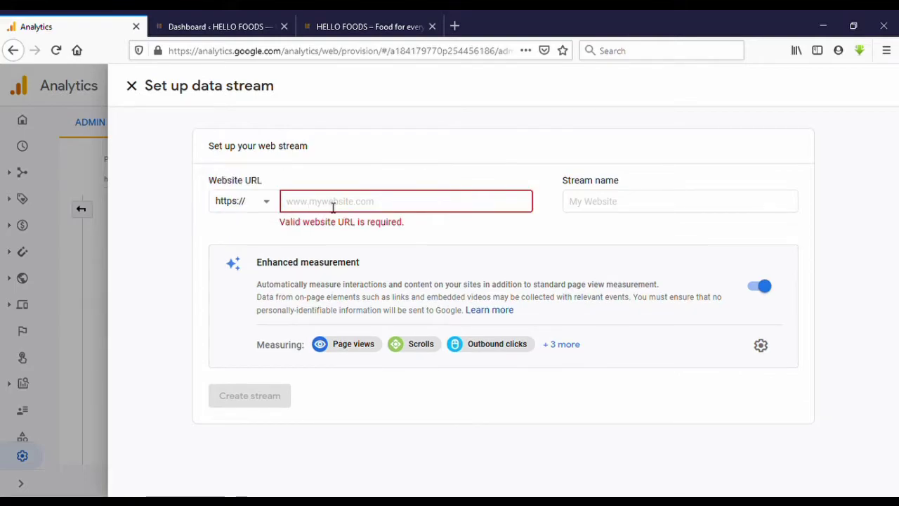
pyautogui.click(355, 28)
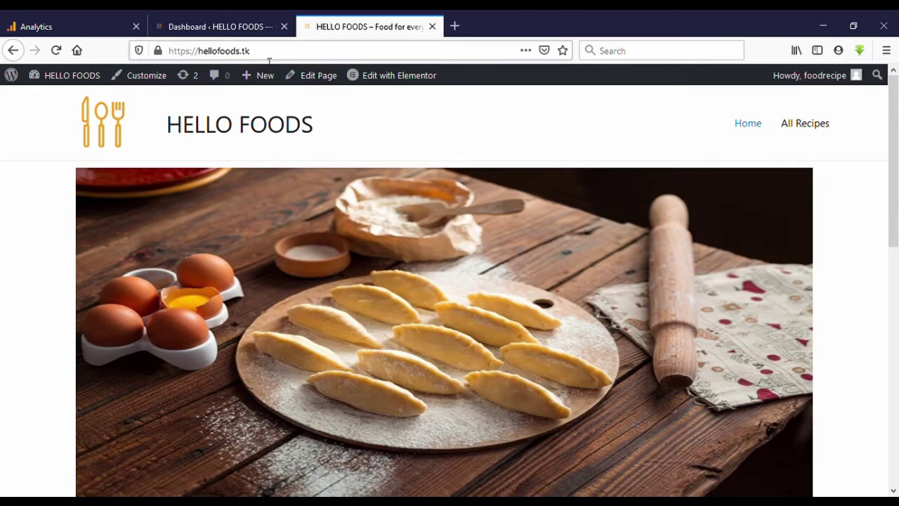
pyautogui.moveTo(245, 56); pyautogui.dragTo(201, 60)
pyautogui.moveTo(275, 56); pyautogui.dragTo(208, 60)
pyautogui.hotkey('ctrl', 'c')
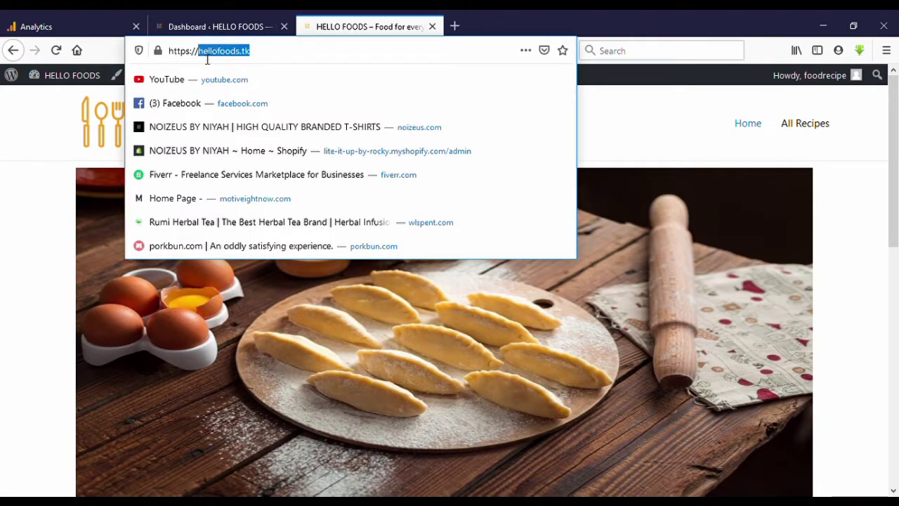
pyautogui.press('Escape')
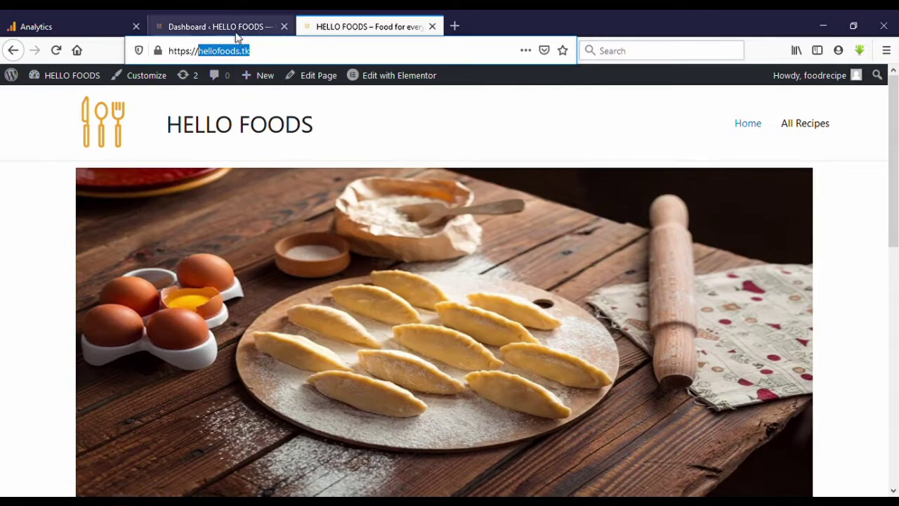
pyautogui.click(94, 22)
pyautogui.click(340, 208)
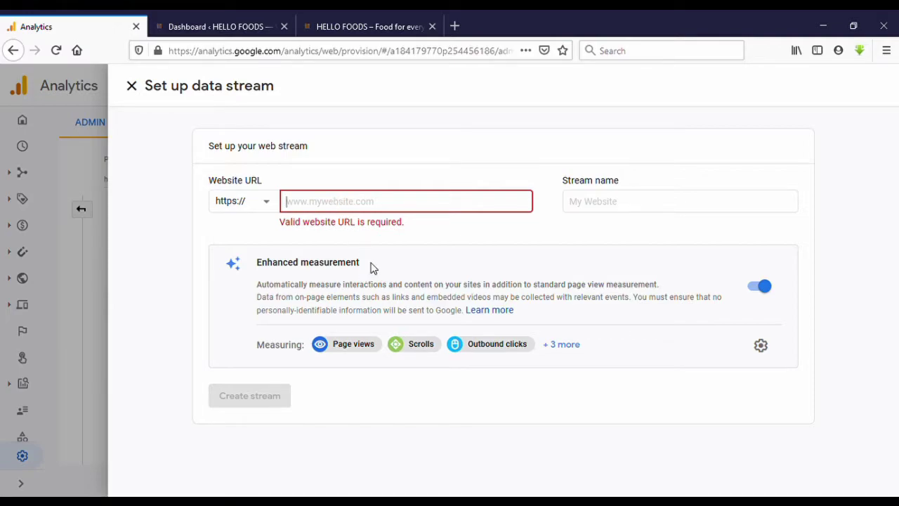
pyautogui.hotkey('ctrl', 'v')
# Step: Name the web stream hellofoods and create it with enhanced measurement left on
pyautogui.click(599, 204)
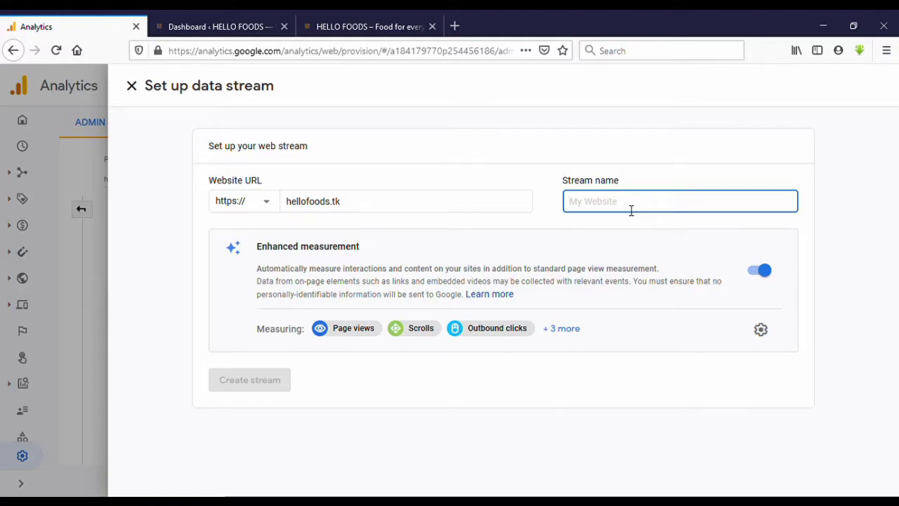
pyautogui.write('hellofoods')
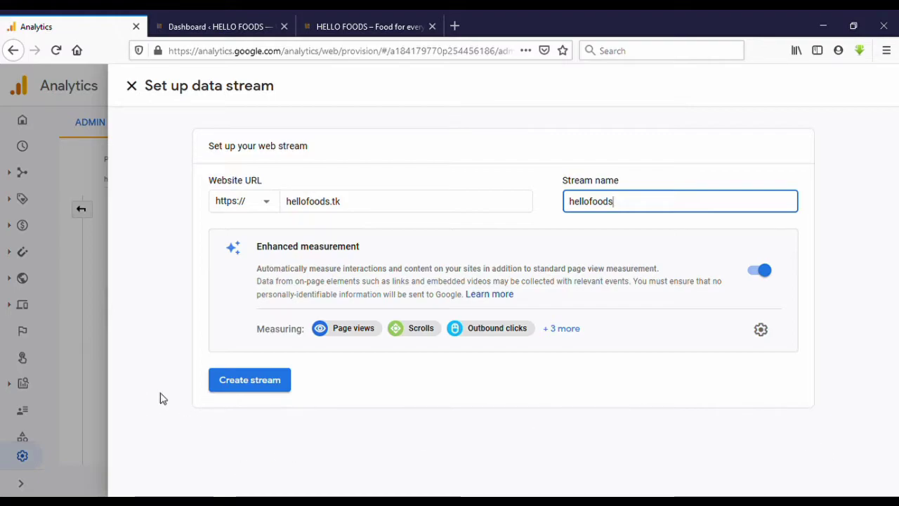
pyautogui.click(233, 381)
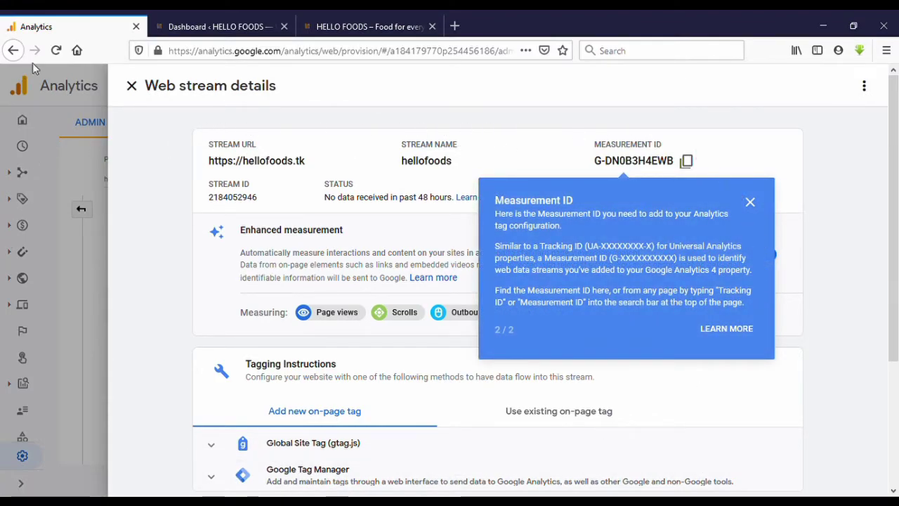
# Step: Dismiss the Measurement ID tip and look over the web stream details, tagging instructions and additional settings
pyautogui.scroll(-3, 492, 246)
pyautogui.scroll(3, 491, 246)
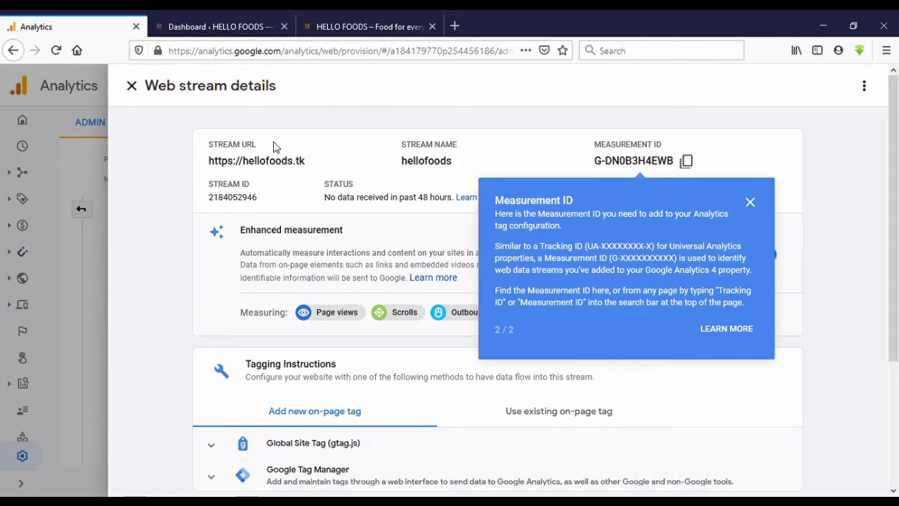
pyautogui.click(750, 204)
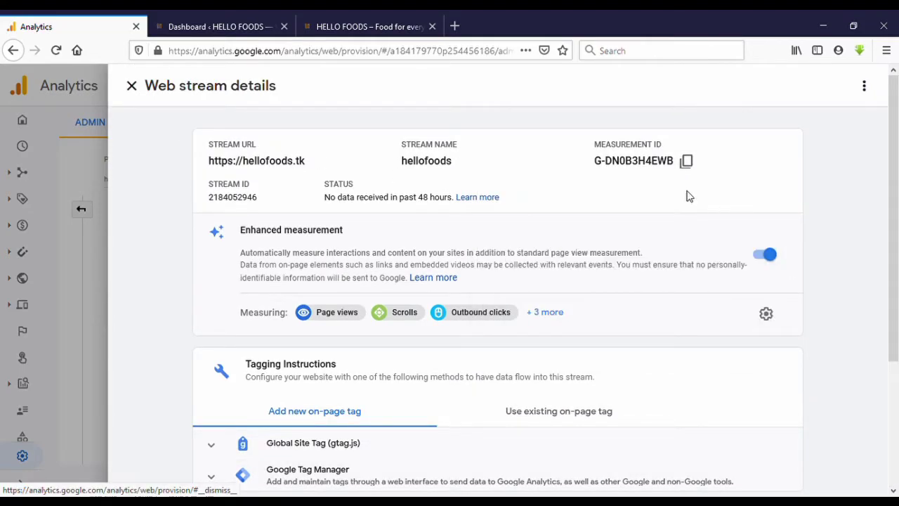
pyautogui.scroll(-3, 503, 339)
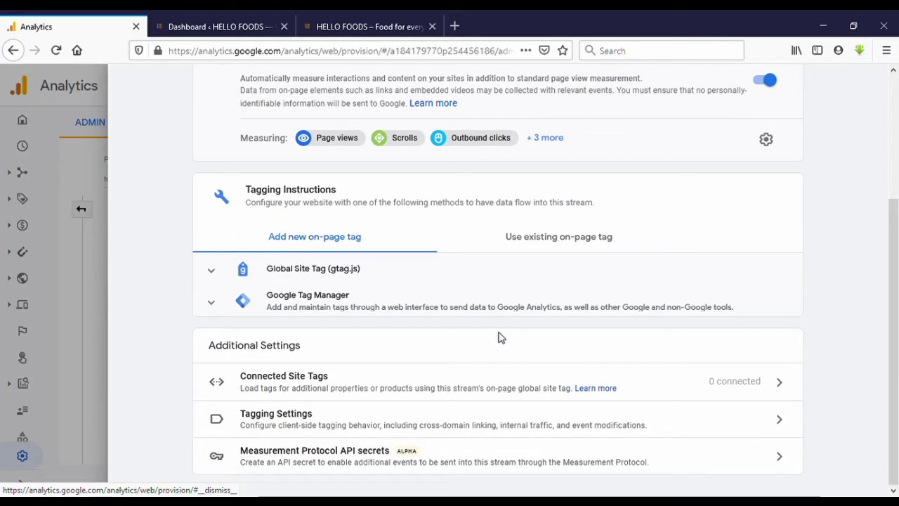
pyautogui.scroll(3, 672, 321)
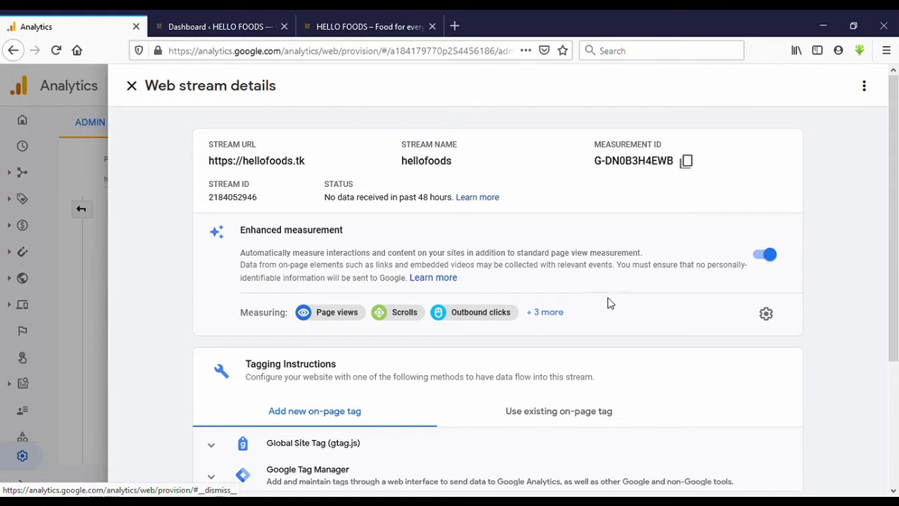
# Step: Switch to the HELLO FOODS WordPress dashboard and search for "site kit" among the plugins available to add
pyautogui.click(241, 24)
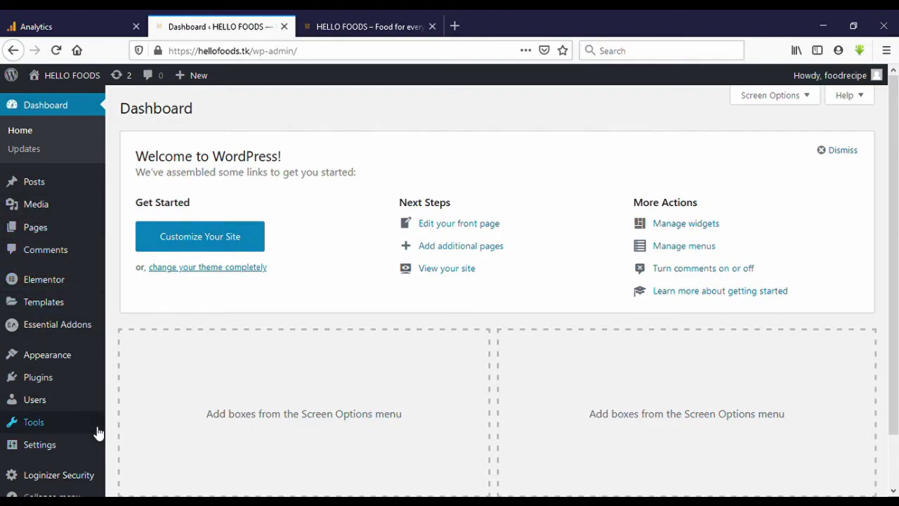
pyautogui.moveTo(44, 380)
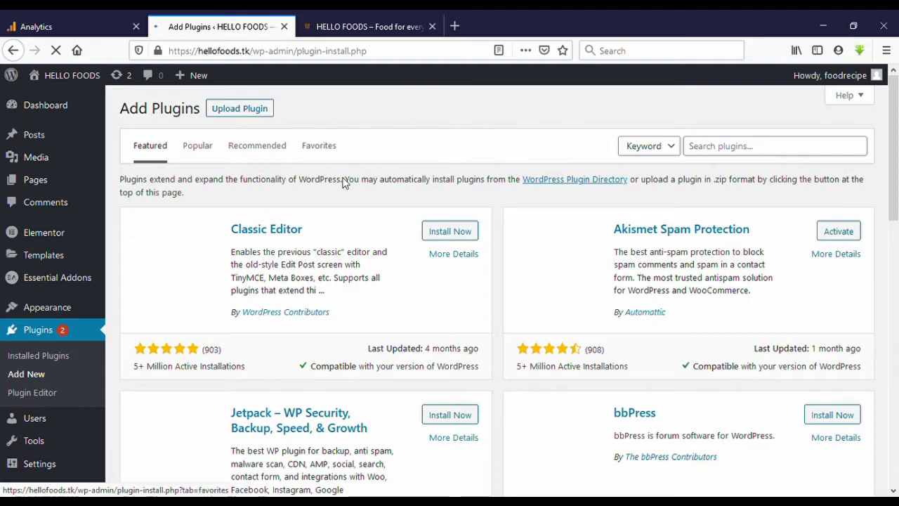
pyautogui.click(750, 149)
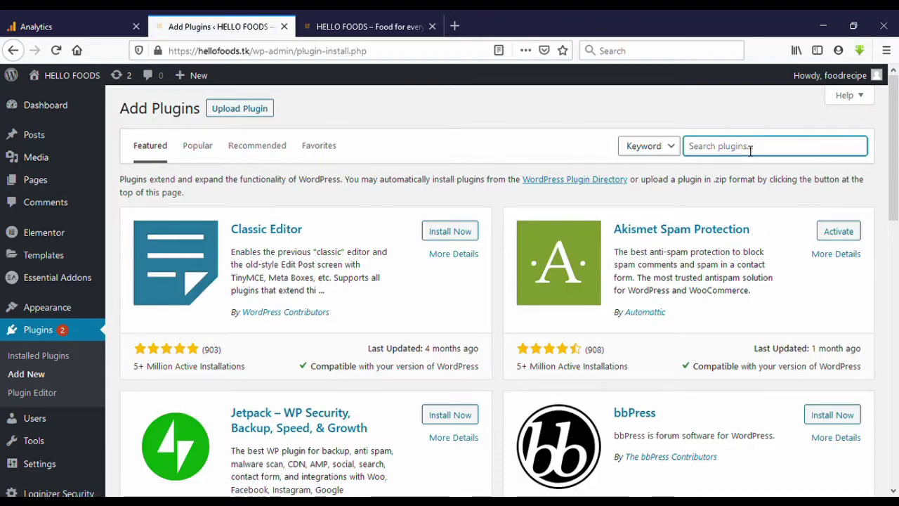
pyautogui.write('site ki')
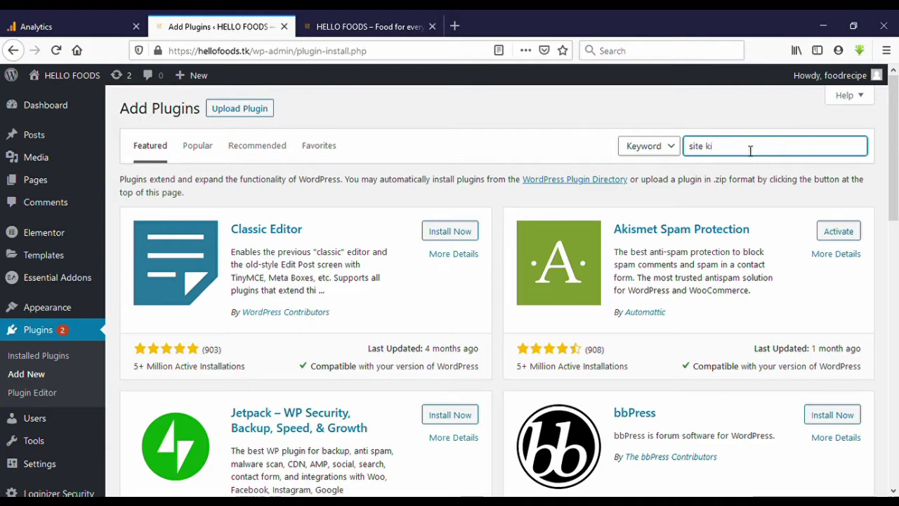
pyautogui.write('te')
pyautogui.press('BackSpace')
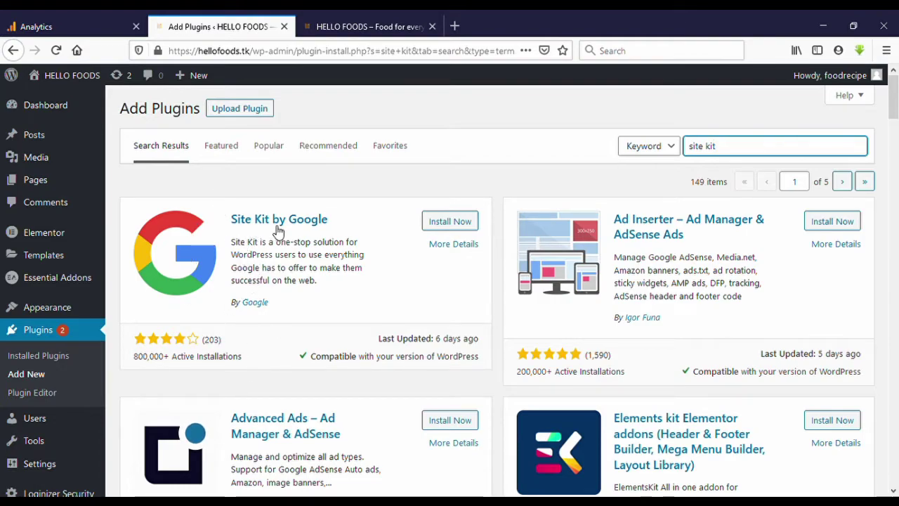
# Step: Install and activate the Site Kit by Google plugin, and open its setup page
pyautogui.click(458, 223)
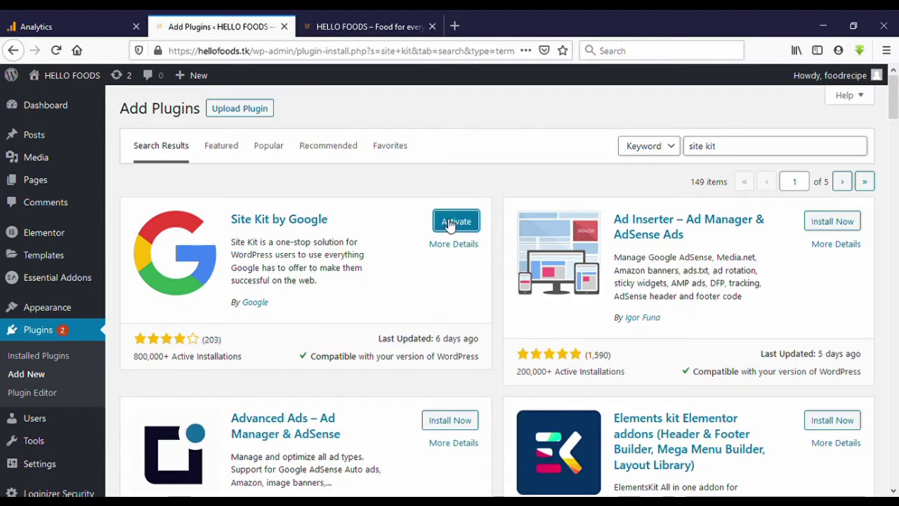
pyautogui.click(451, 224)
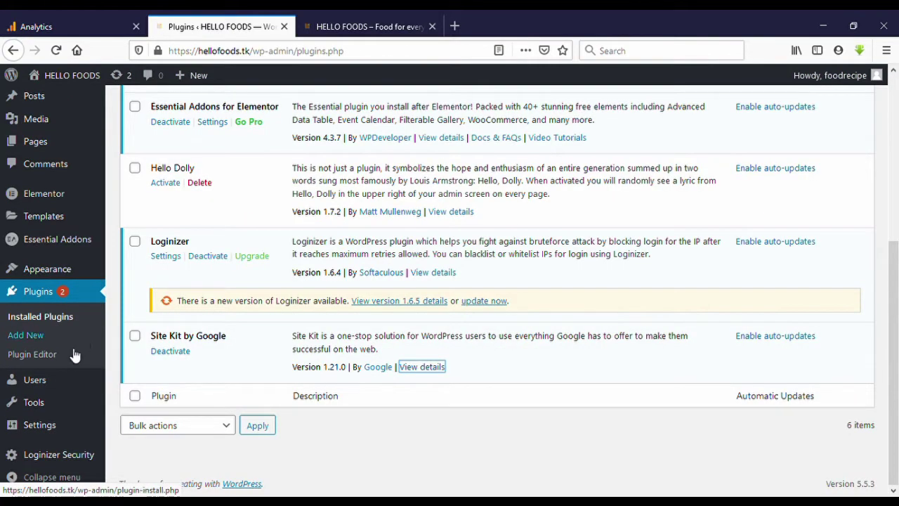
pyautogui.scroll(5, 74, 407)
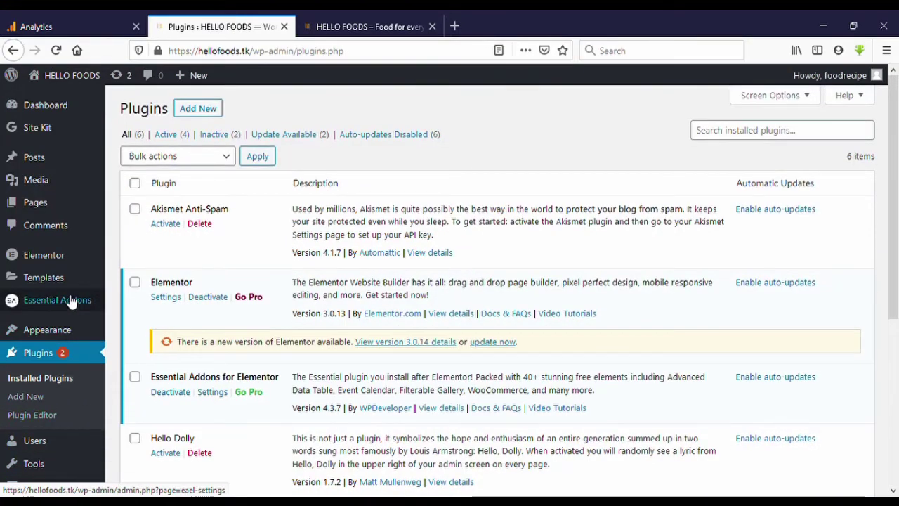
pyautogui.click(47, 136)
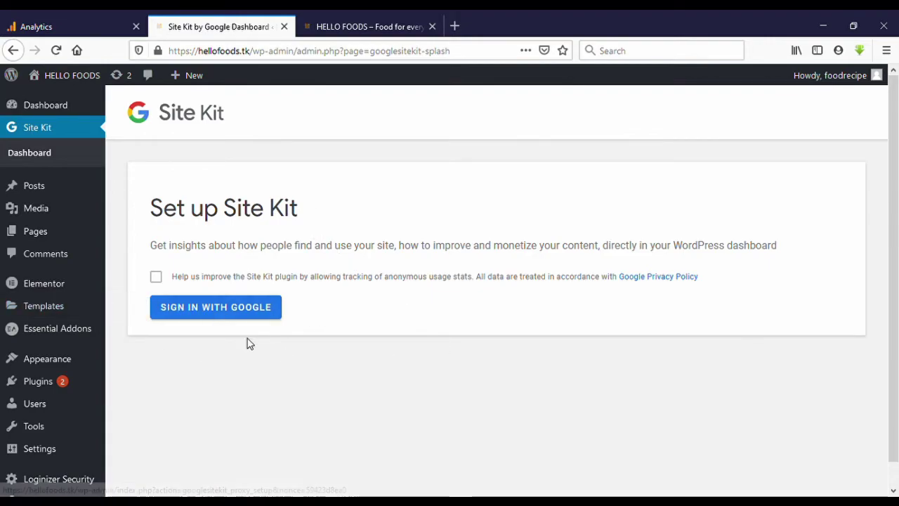
# Step: Start the Site Kit setup for HELLO FOODS with Google sign-in and choose the Google account to use
pyautogui.click(194, 314)
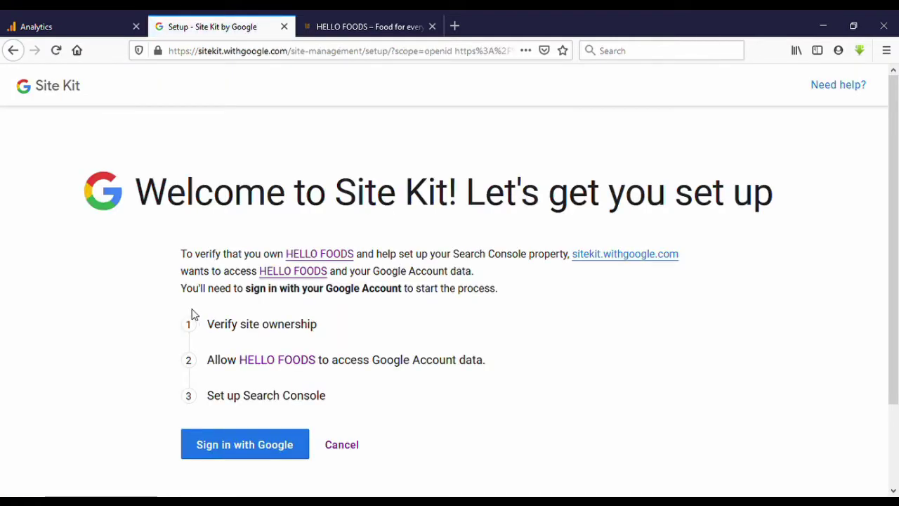
pyautogui.scroll(-2, 277, 314)
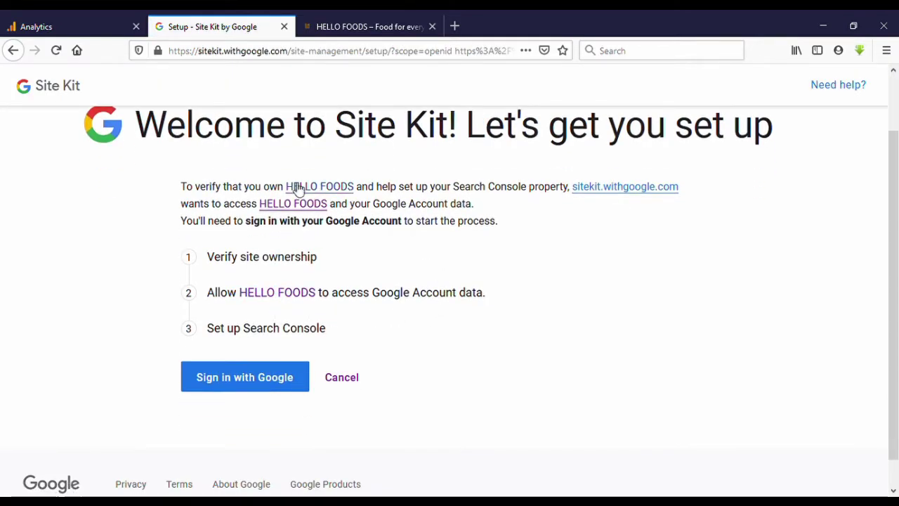
pyautogui.scroll(-1, 344, 215)
pyautogui.scroll(2, 343, 217)
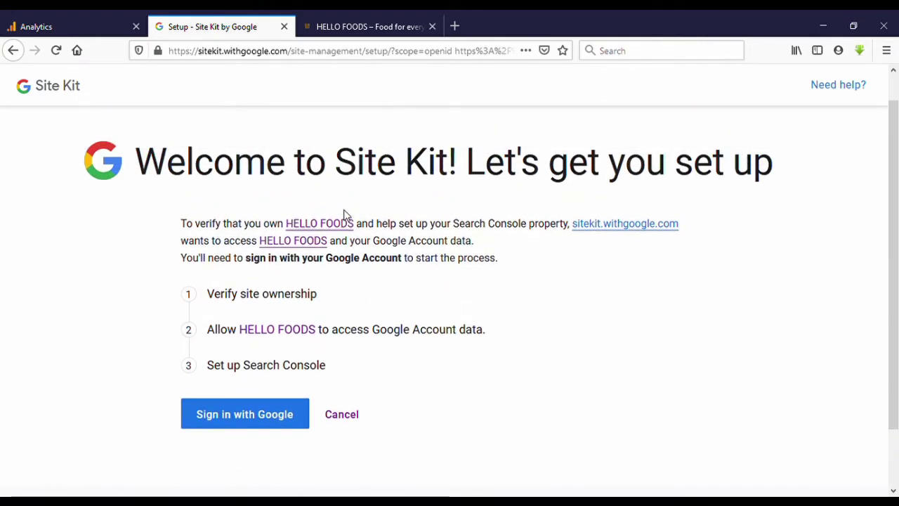
pyautogui.click(240, 415)
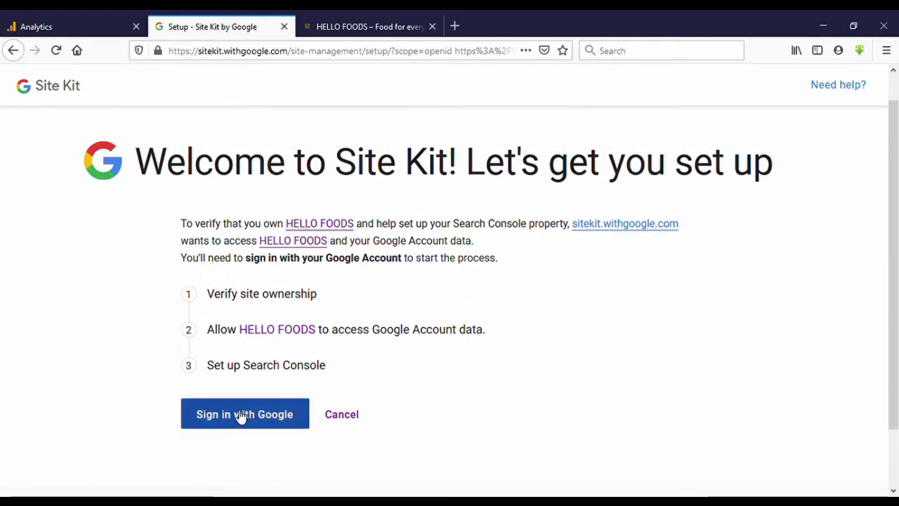
pyautogui.click(241, 416)
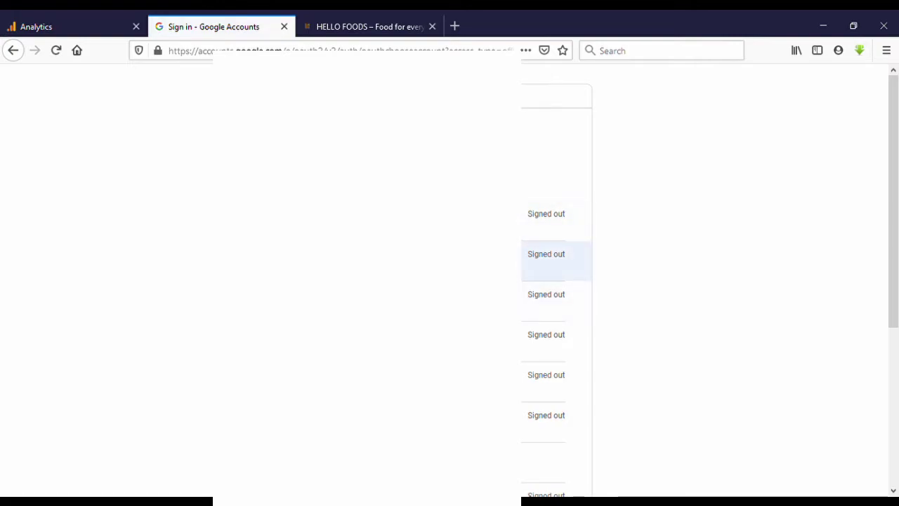
pyautogui.scroll(-2, 555, 225)
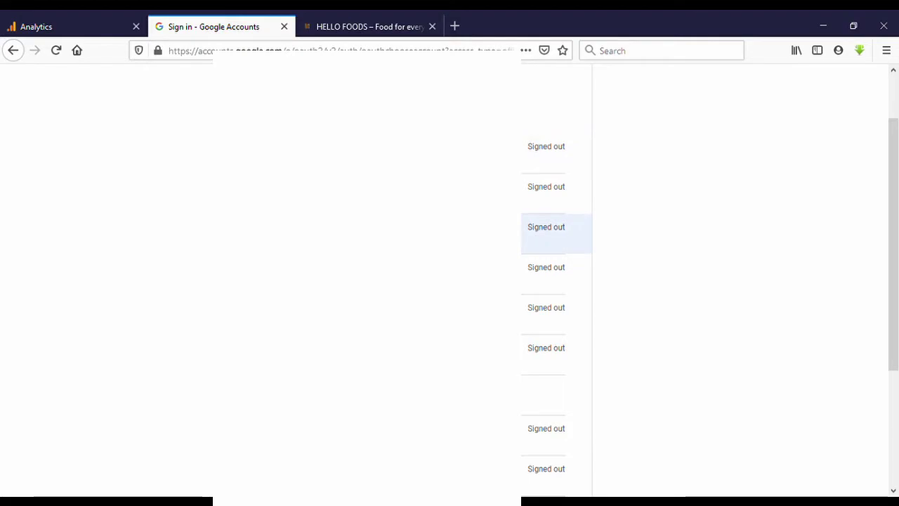
pyautogui.scroll(-2, 555, 232)
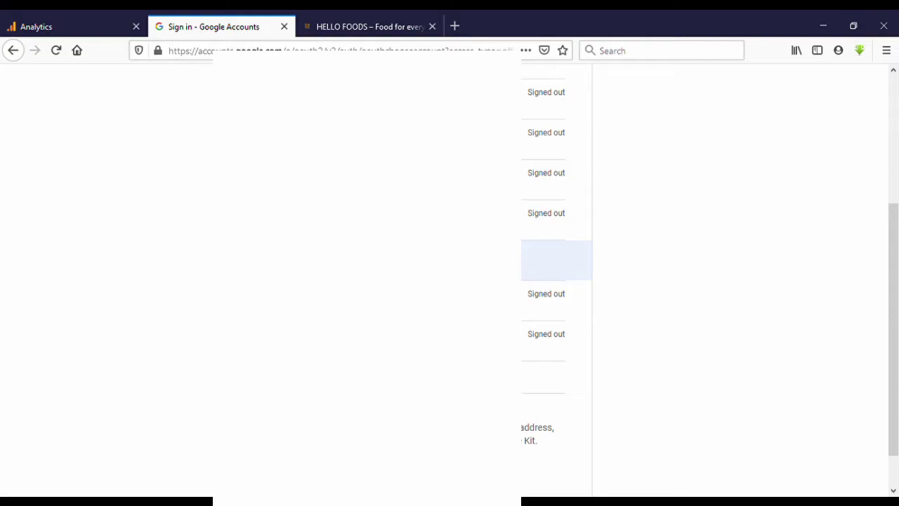
pyautogui.click(555, 260)
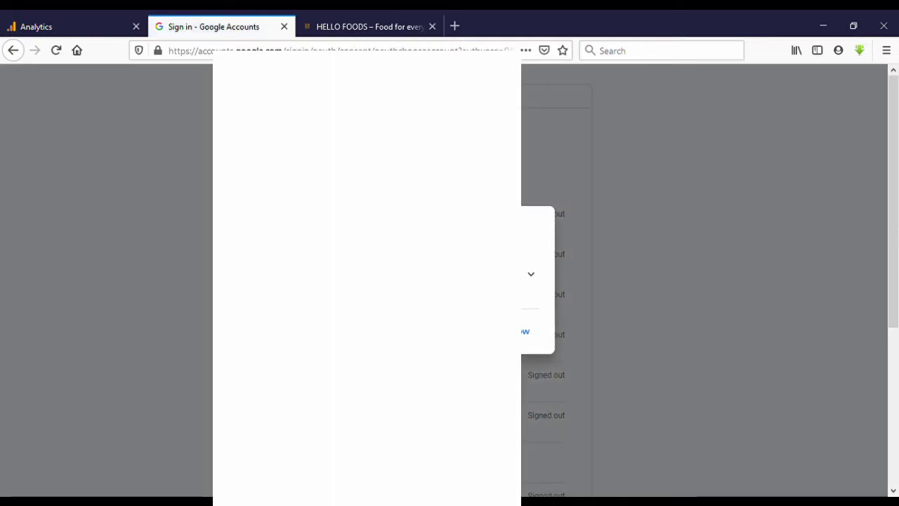
# Step: Grant Site Kit the requested permissions, including Search Console data and the list of sites and domains, and allow access
pyautogui.click(524, 333)
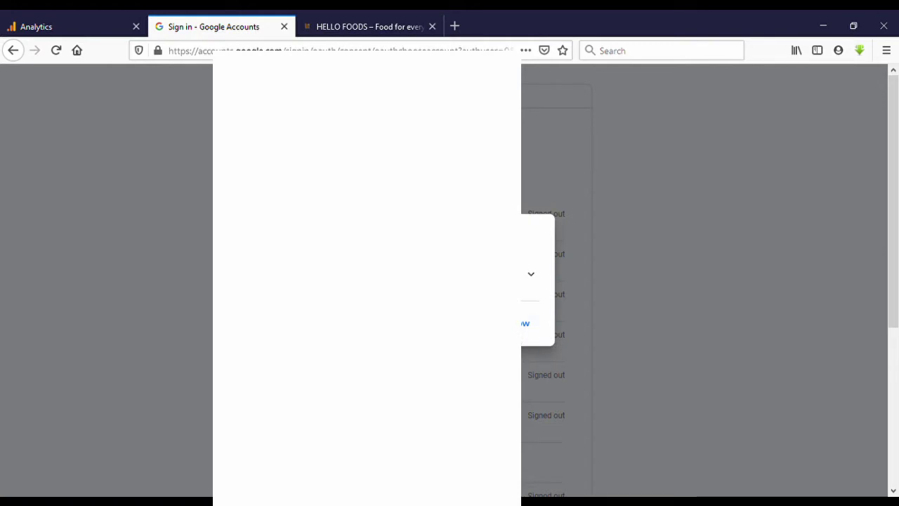
pyautogui.click(524, 330)
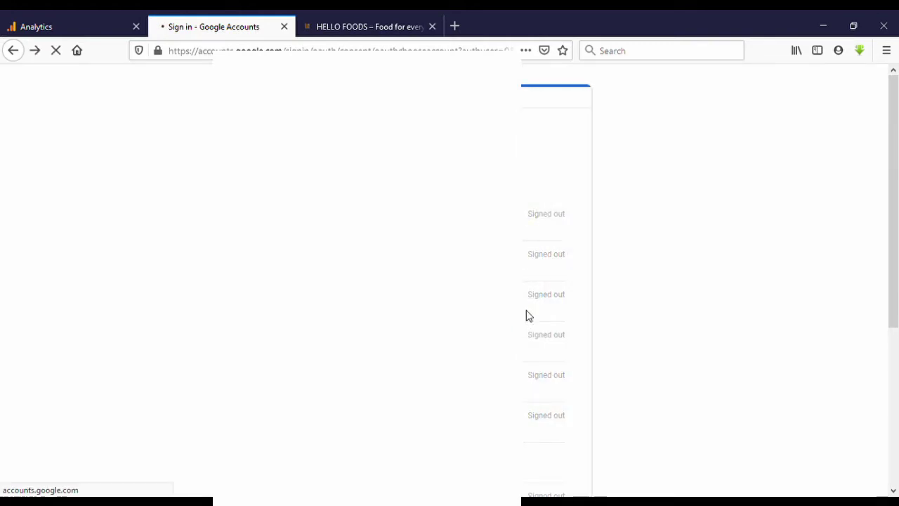
pyautogui.scroll(-3, 501, 293)
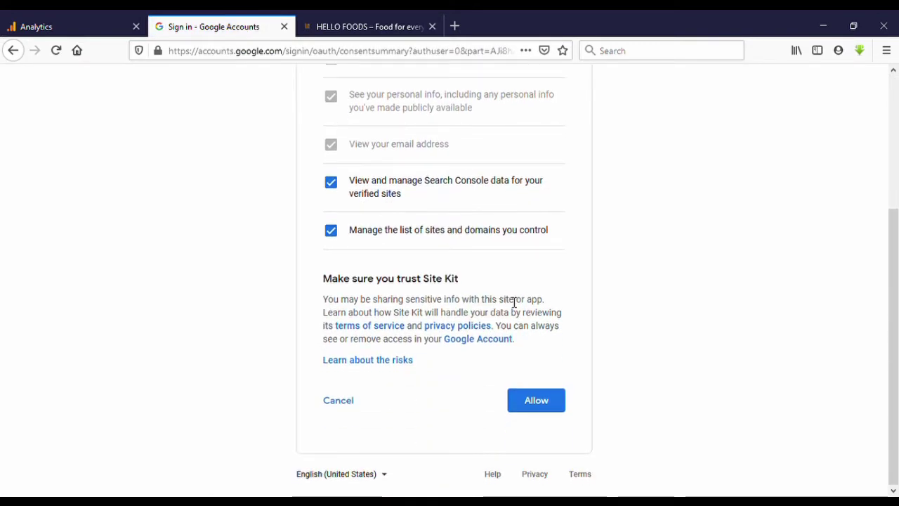
pyautogui.click(523, 404)
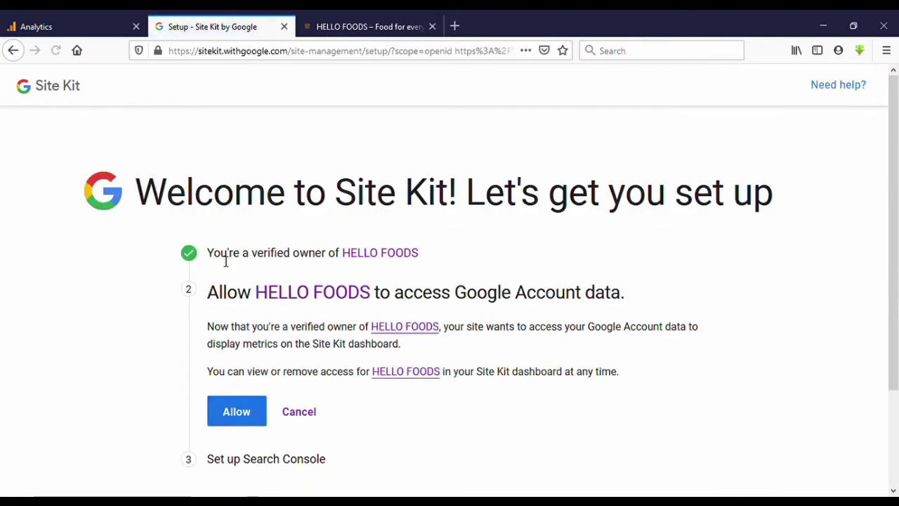
# Step: Allow HELLO FOODS to access Google Account data and add the site to Search Console
pyautogui.scroll(-3, 275, 274)
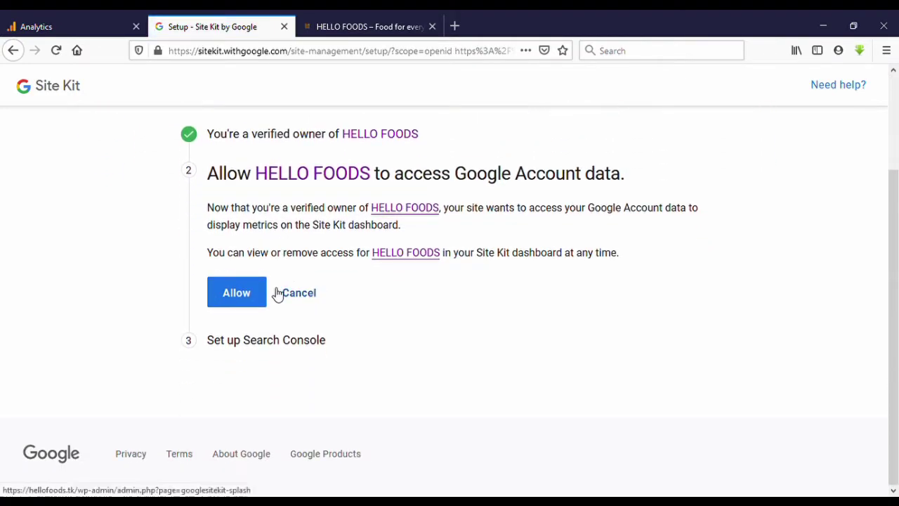
pyautogui.click(229, 307)
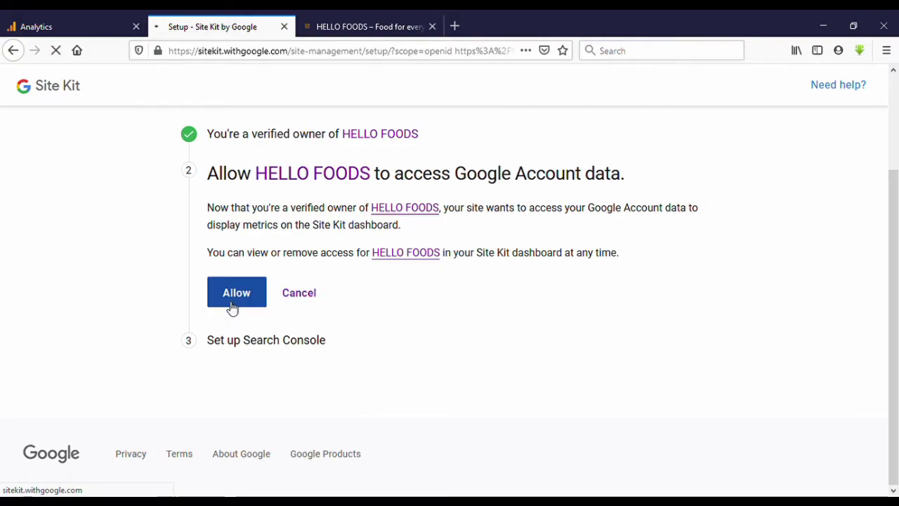
pyautogui.scroll(-2, 236, 307)
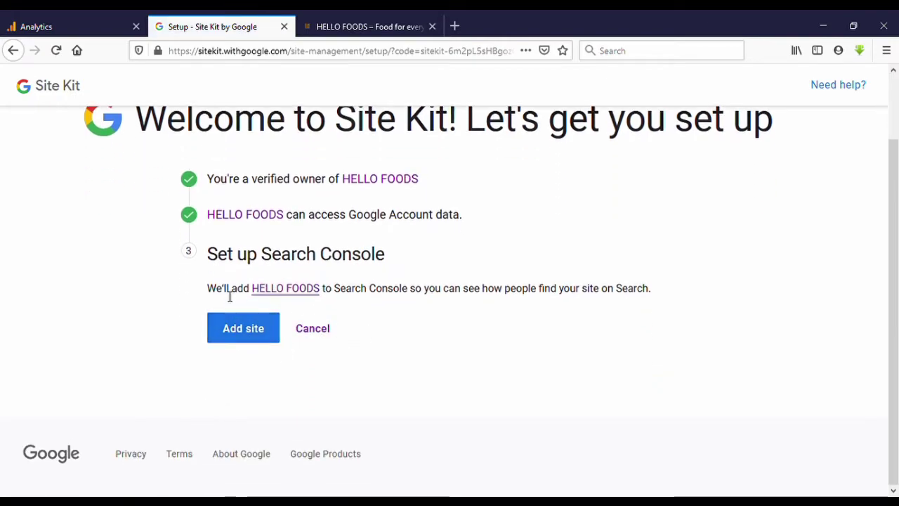
pyautogui.click(249, 332)
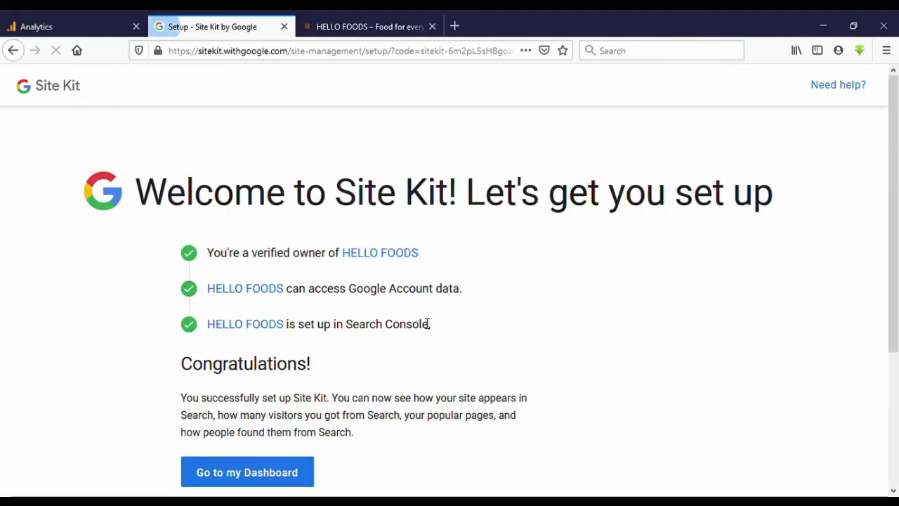
# Step: Go to the Site Kit dashboard and connect the Analytics service, authorizing it with the Google account
pyautogui.scroll(-3, 379, 330)
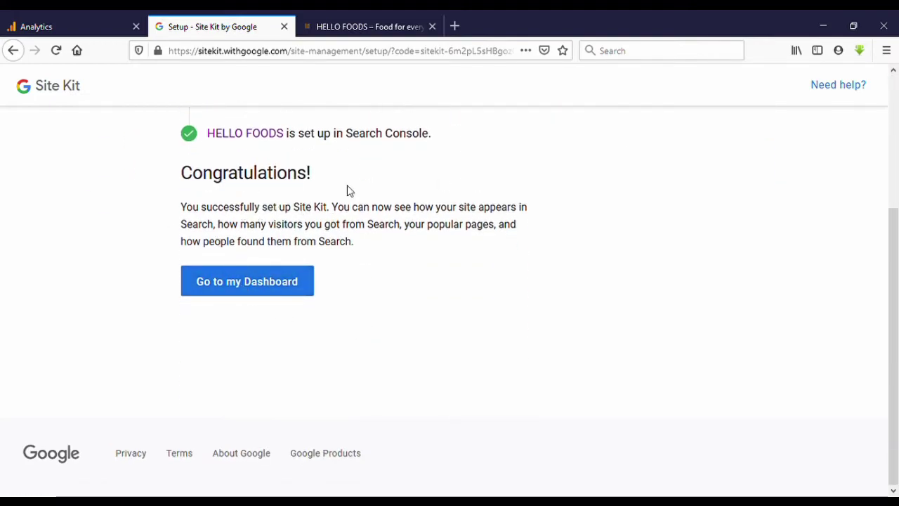
pyautogui.click(276, 286)
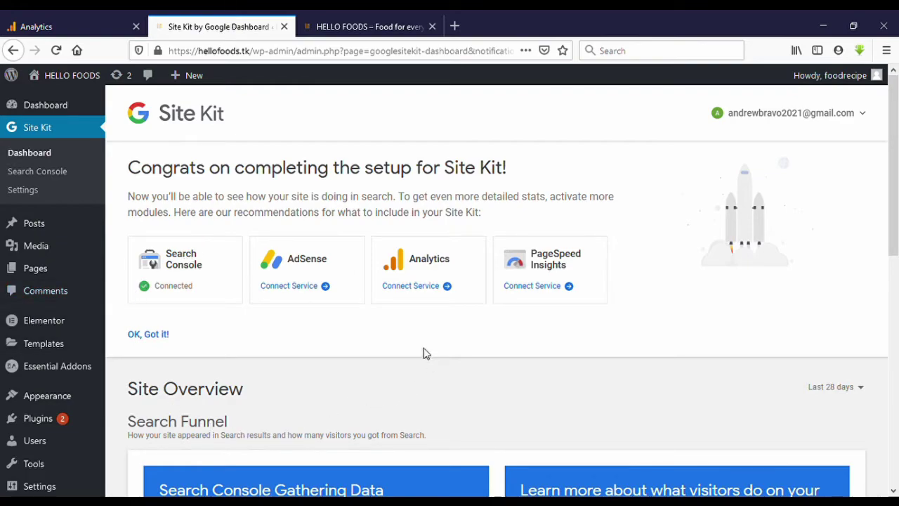
pyautogui.click(426, 291)
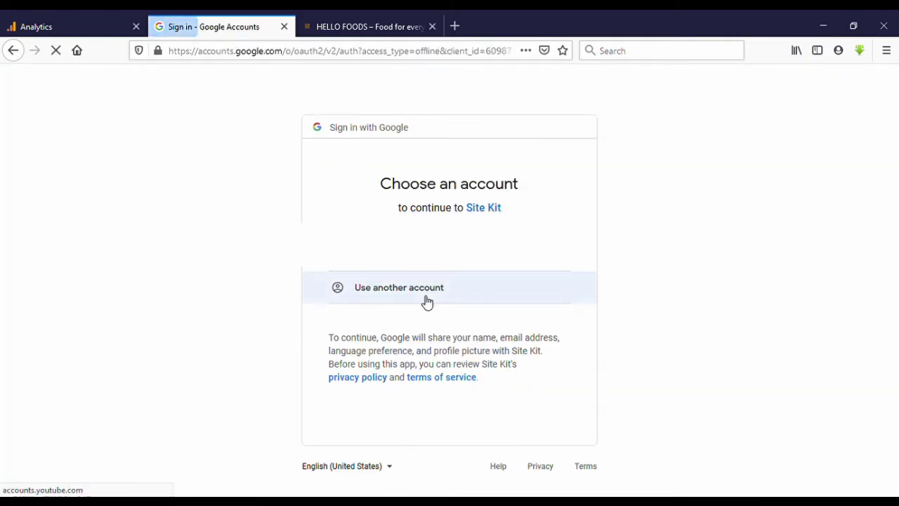
pyautogui.click(415, 253)
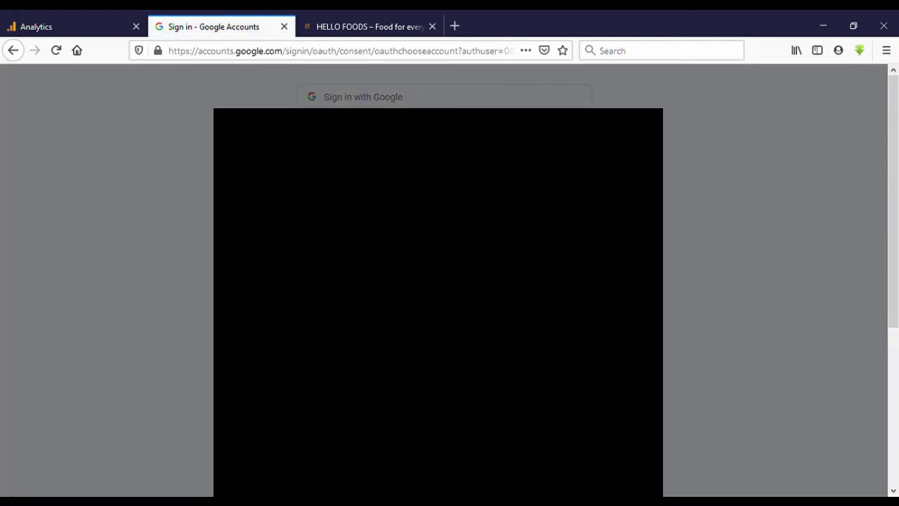
pyautogui.hotkey('alt', 'Left')
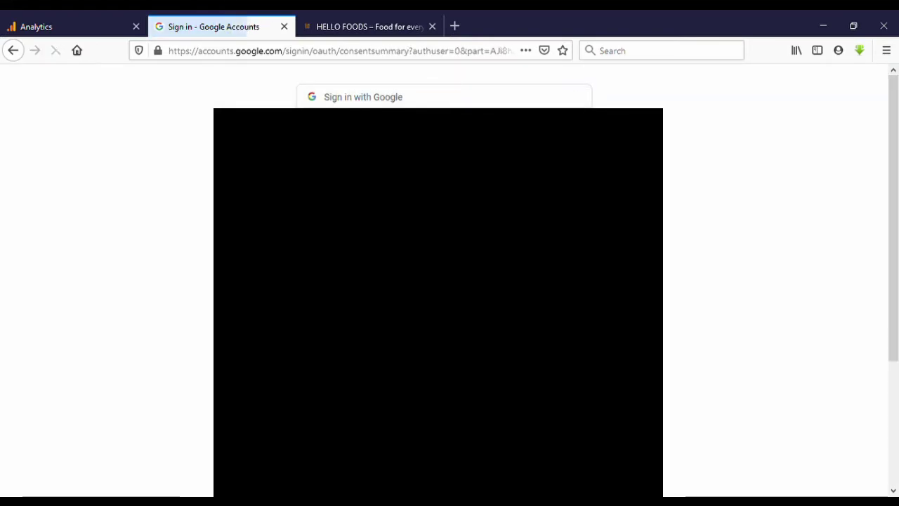
pyautogui.scroll(-5, 439, 281)
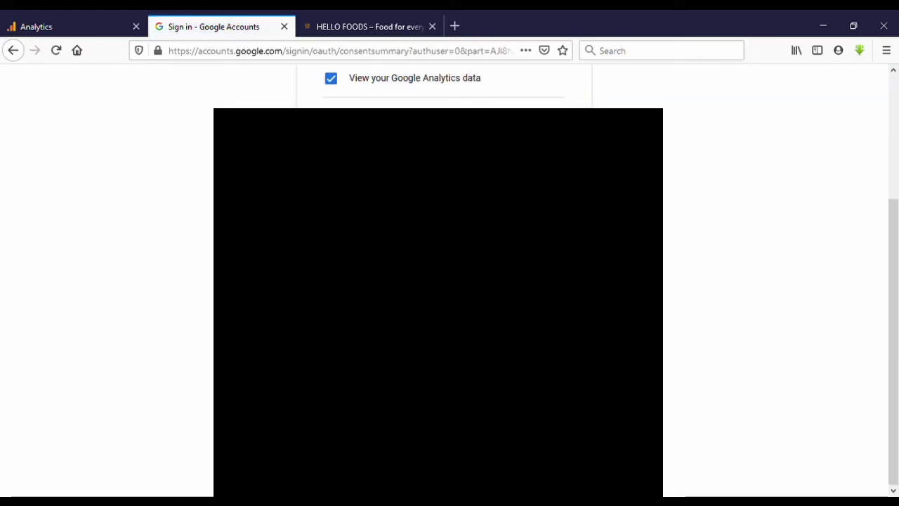
pyautogui.click(560, 402)
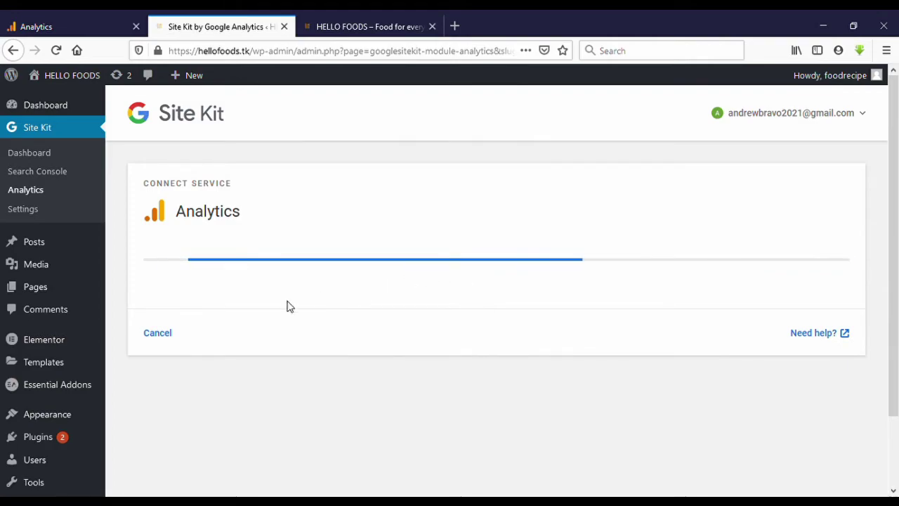
# Step: Select the My Analytics account with "Set up a new property" and the view name All Web Site Data
pyautogui.scroll(-2, 370, 265)
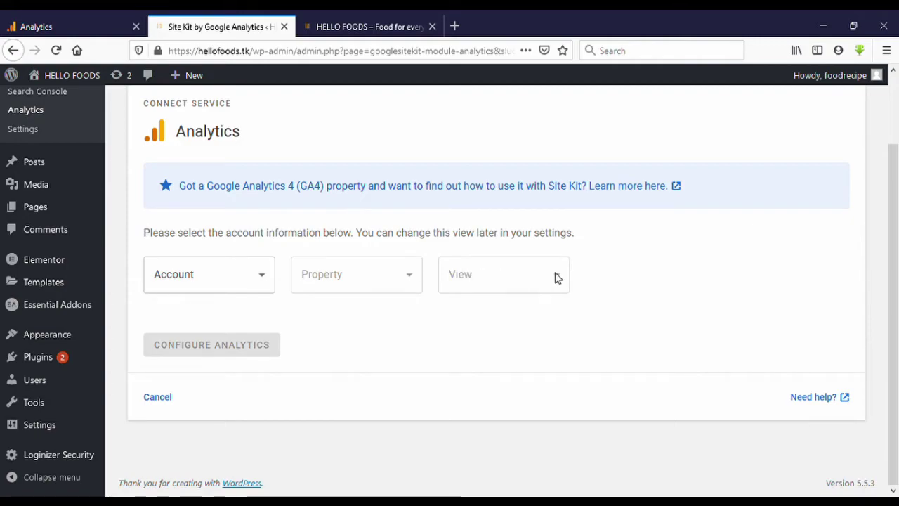
pyautogui.click(259, 283)
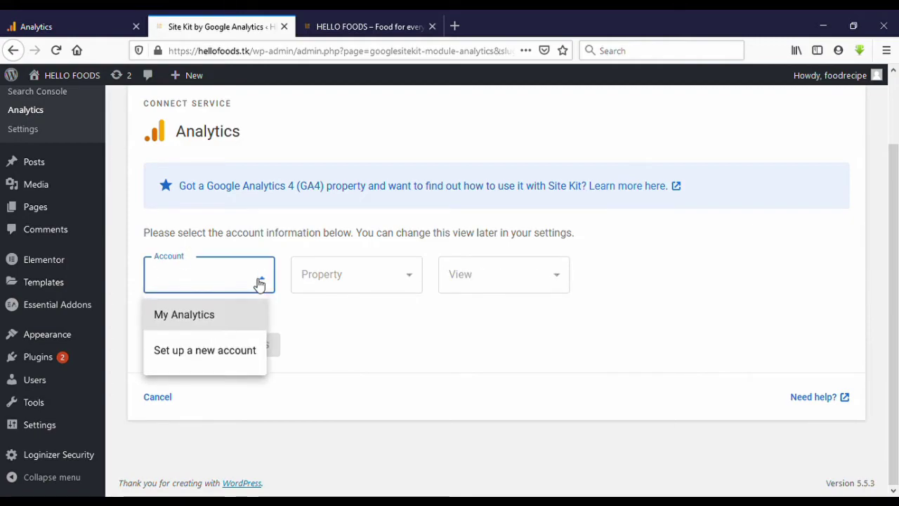
pyautogui.click(245, 316)
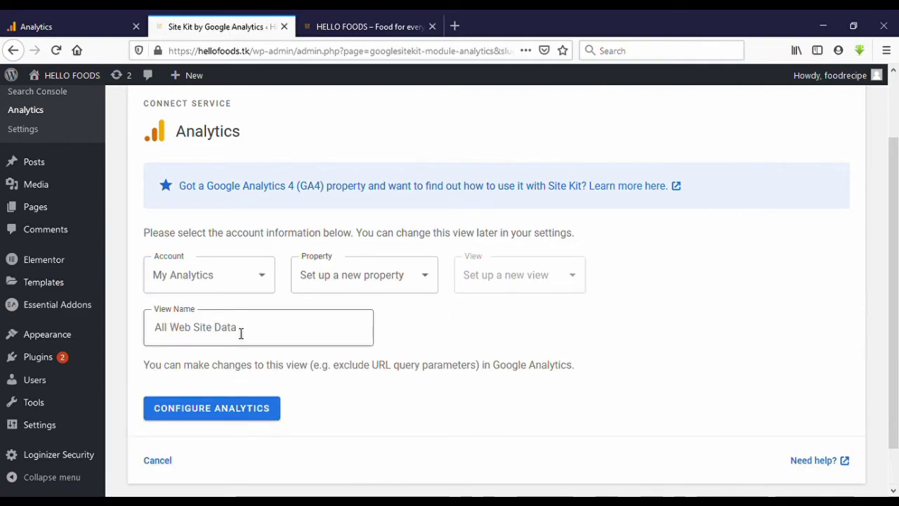
pyautogui.click(417, 281)
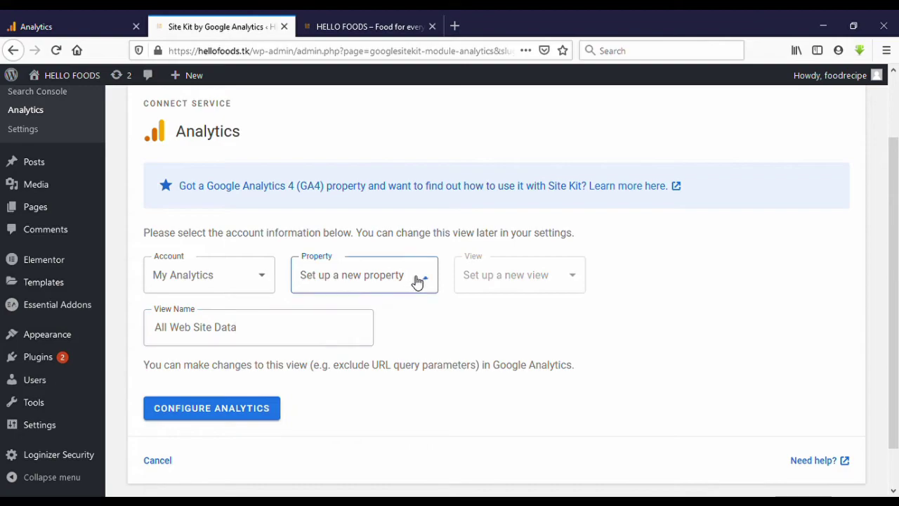
pyautogui.click(462, 311)
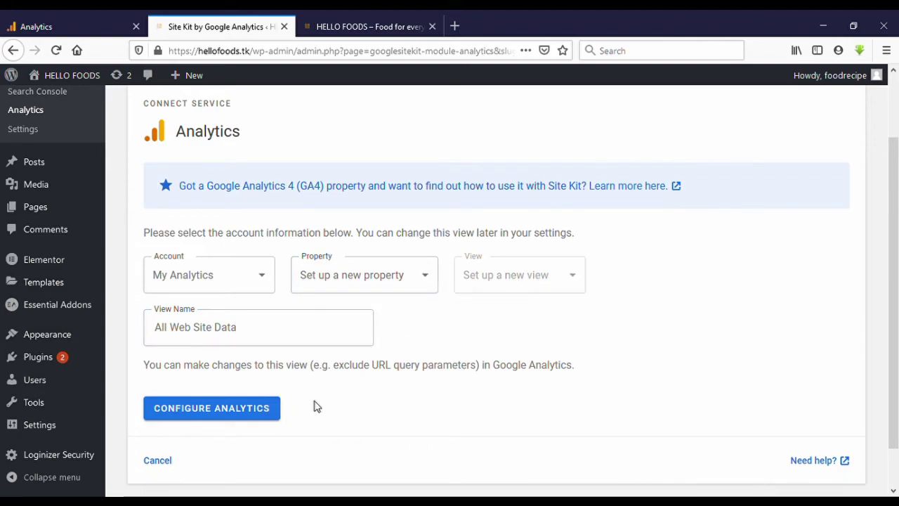
# Step: Configure Analytics with these settings and grant Site Kit the additional permission to create a new Analytics property
pyautogui.click(252, 409)
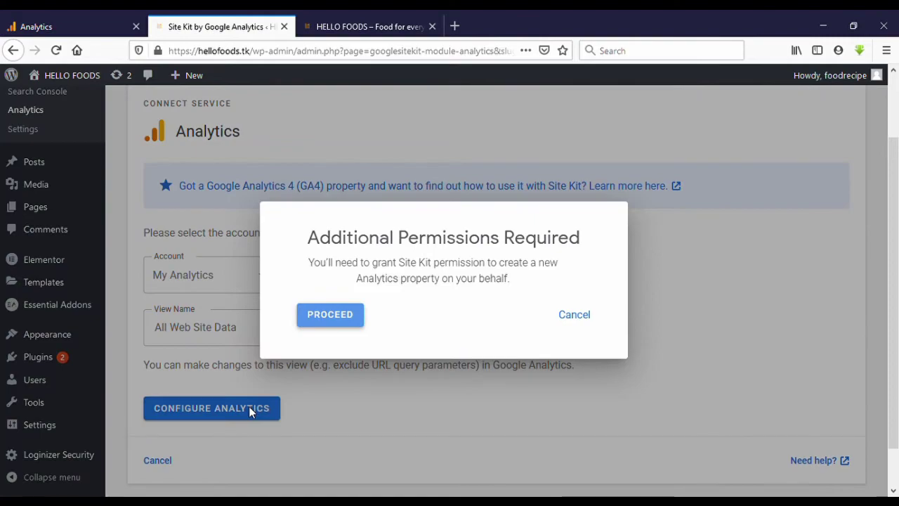
pyautogui.click(330, 314)
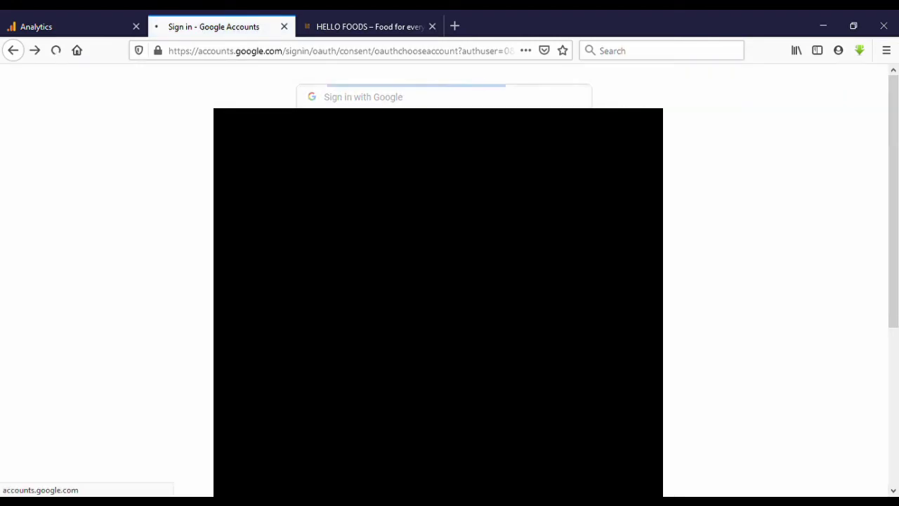
pyautogui.scroll(-5, 444, 282)
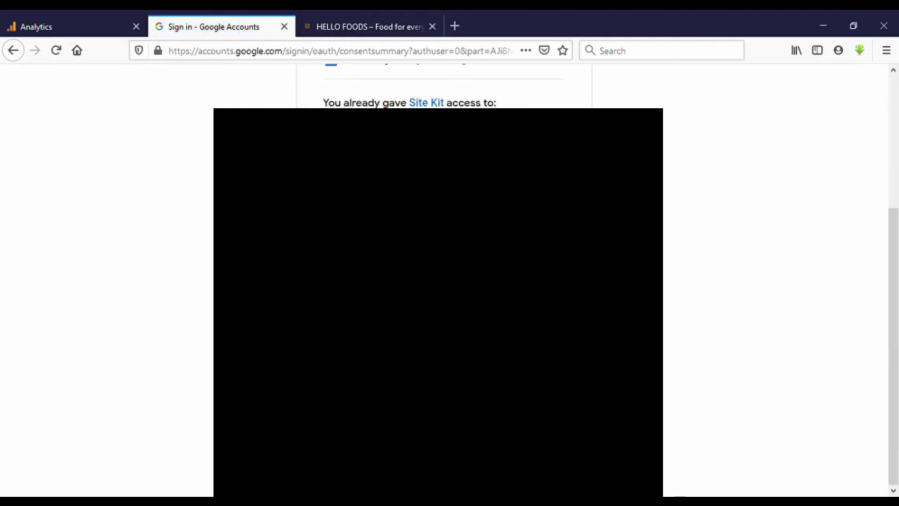
pyautogui.click(536, 402)
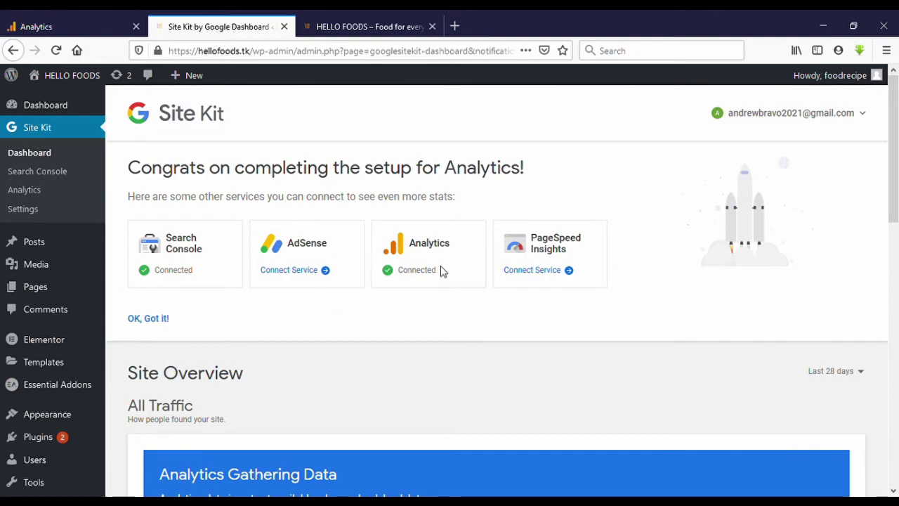
# Step: Look over the connected services and the All Traffic, Search Funnel and Popularity sections of the Site Kit dashboard
pyautogui.scroll(-4, 439, 288)
pyautogui.scroll(4, 447, 309)
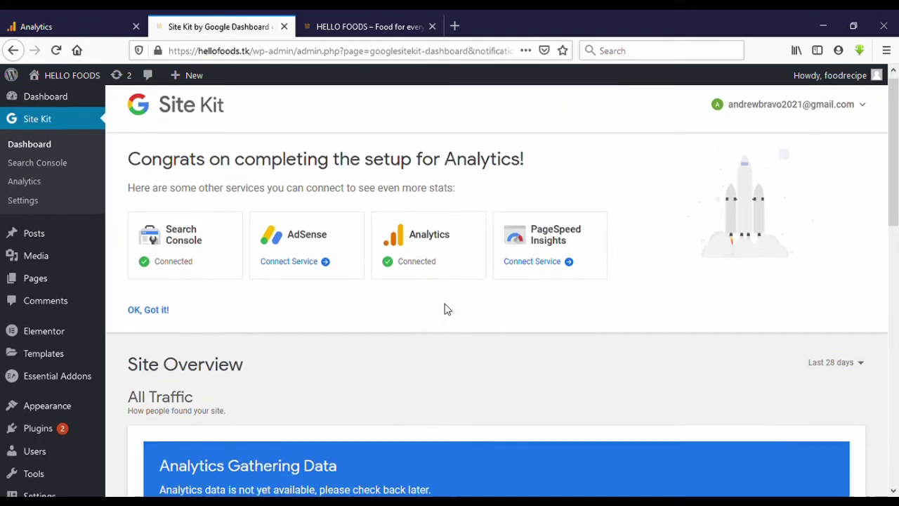
pyautogui.scroll(-3, 599, 303)
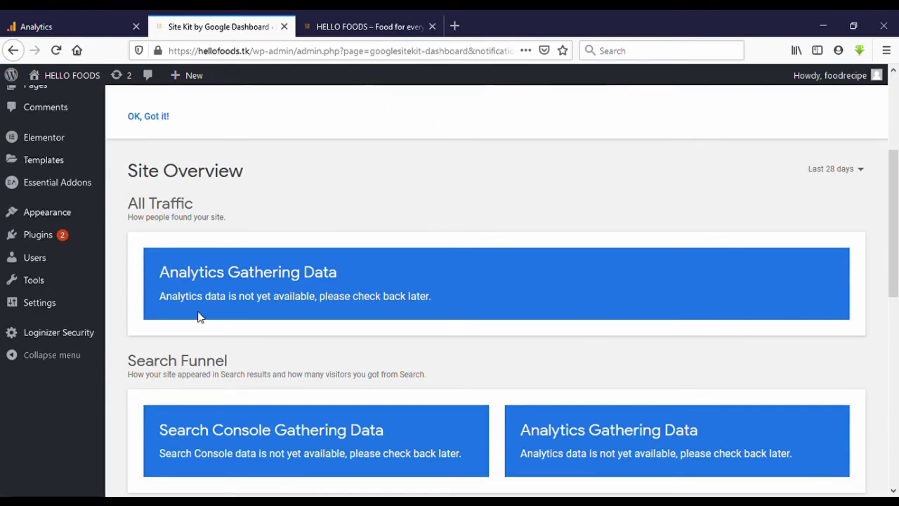
pyautogui.scroll(-3, 254, 300)
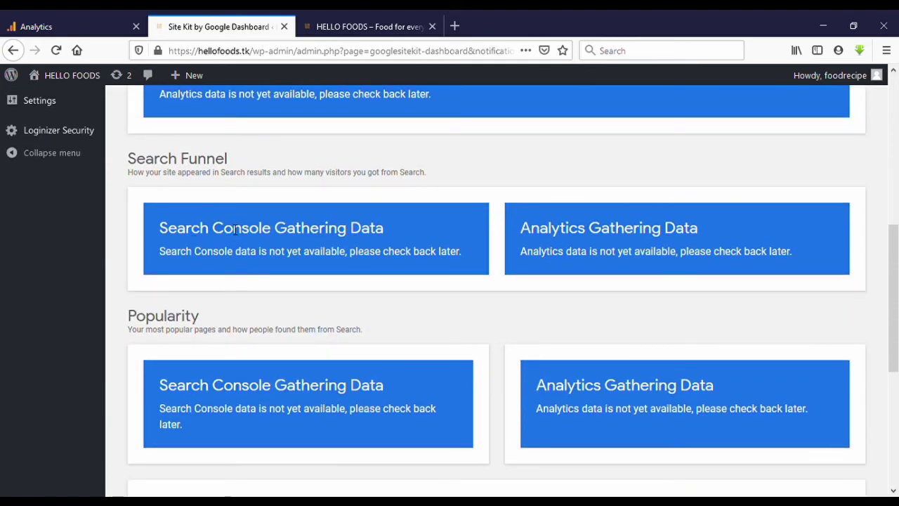
# Step: Return to Google Analytics, close the hellofoods web stream details and open the property's Home page
pyautogui.scroll(6, 644, 312)
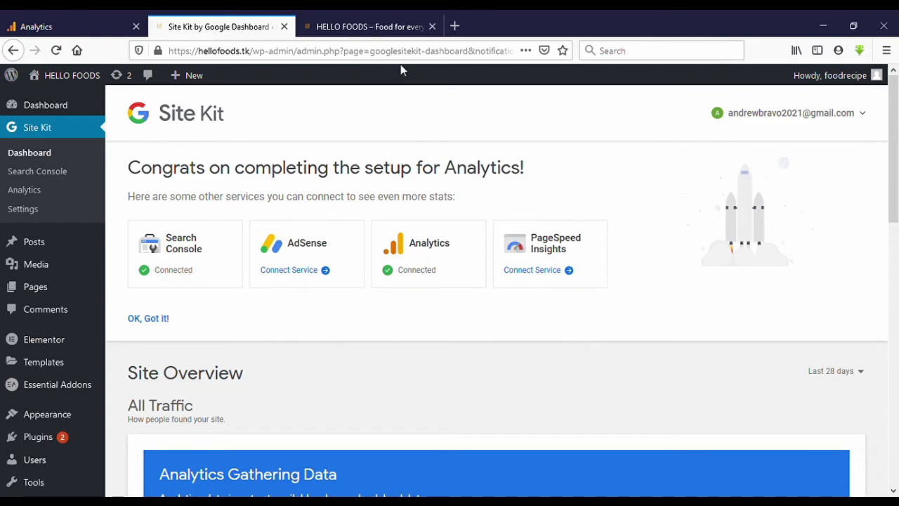
pyautogui.click(71, 28)
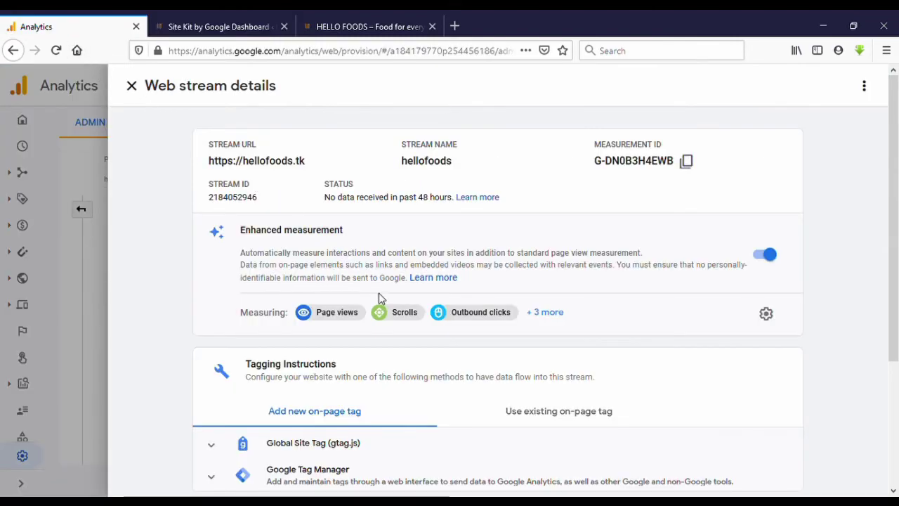
pyautogui.click(132, 86)
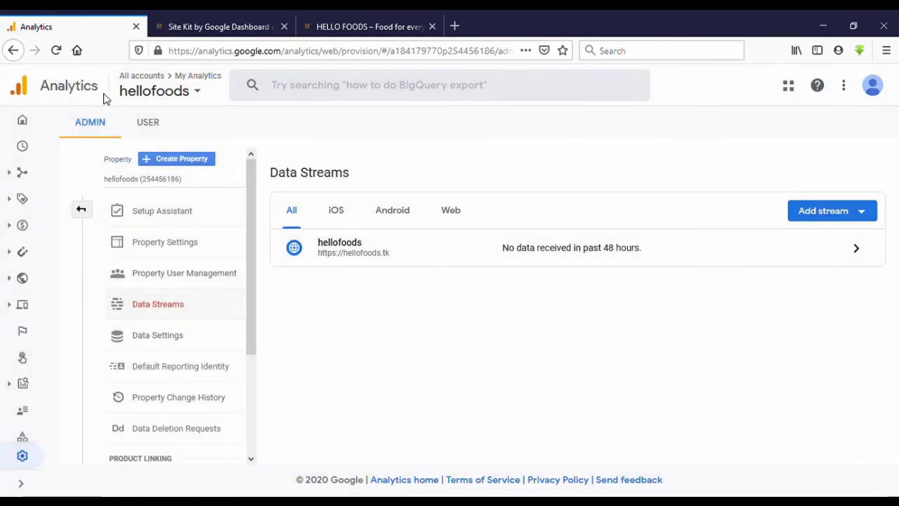
pyautogui.click(23, 122)
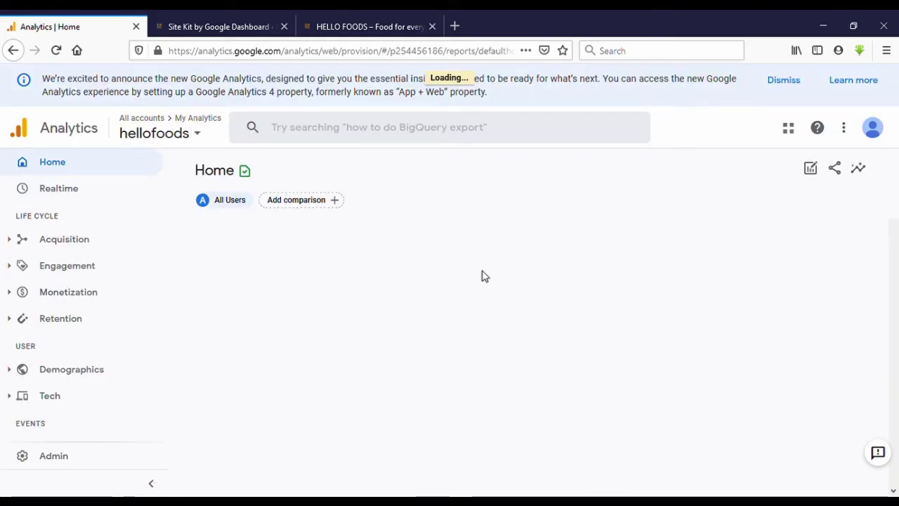
# Step: Dismiss the new Google Analytics announcement and the comparison tour prompt, and look over the cards on the Home page
pyautogui.scroll(-2, 482, 277)
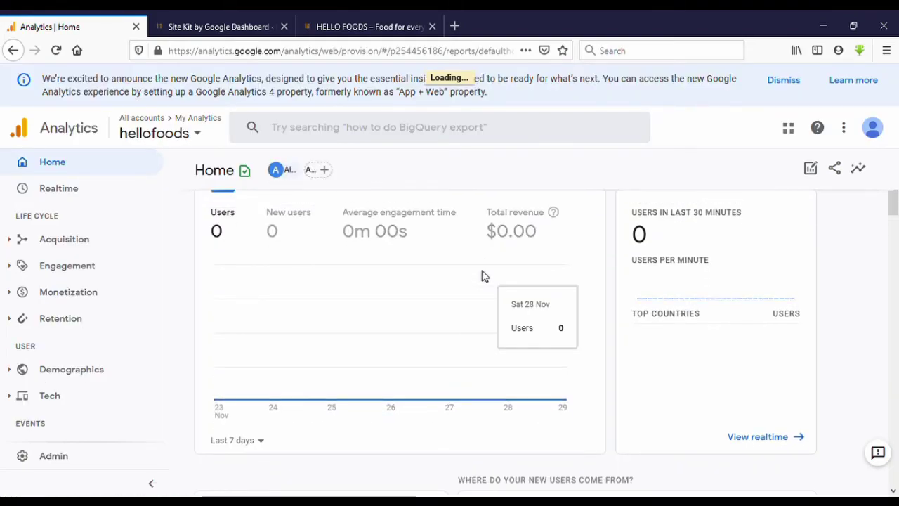
pyautogui.click(784, 80)
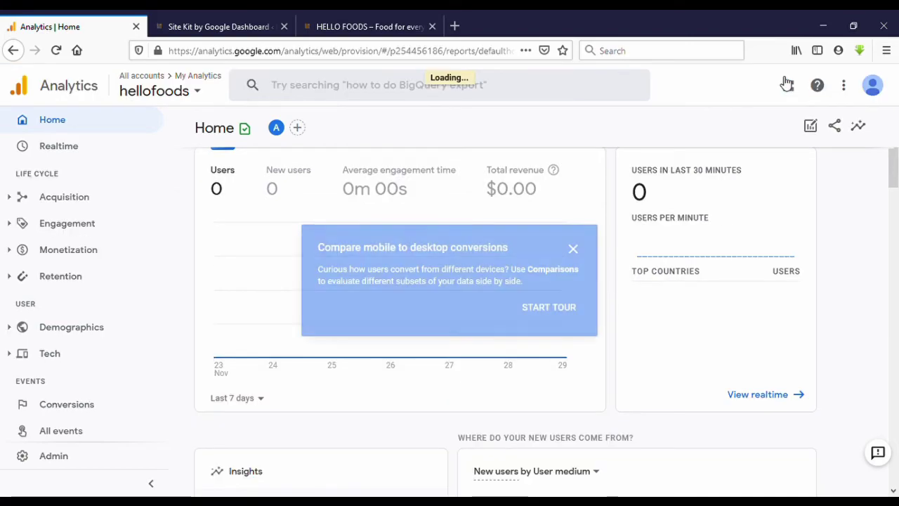
pyautogui.click(574, 250)
pyautogui.scroll(-4, 635, 331)
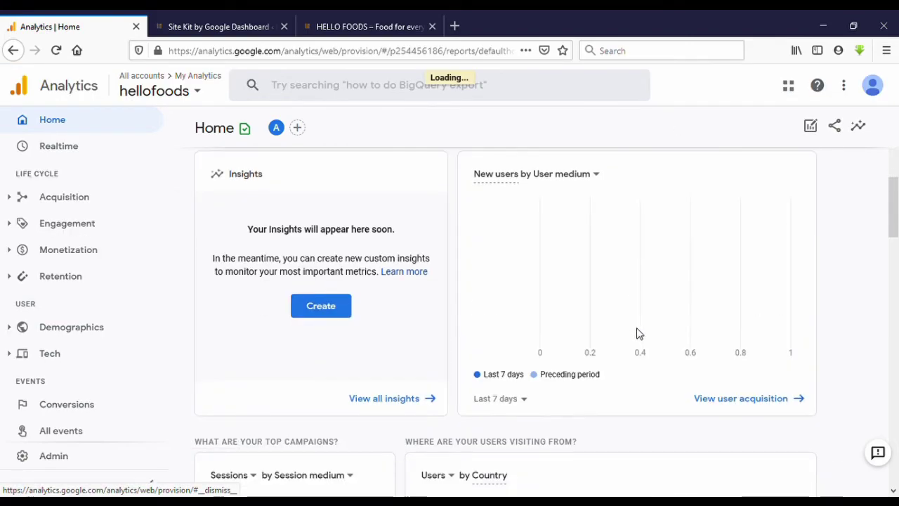
pyautogui.scroll(-1, 709, 354)
pyautogui.scroll(4, 562, 344)
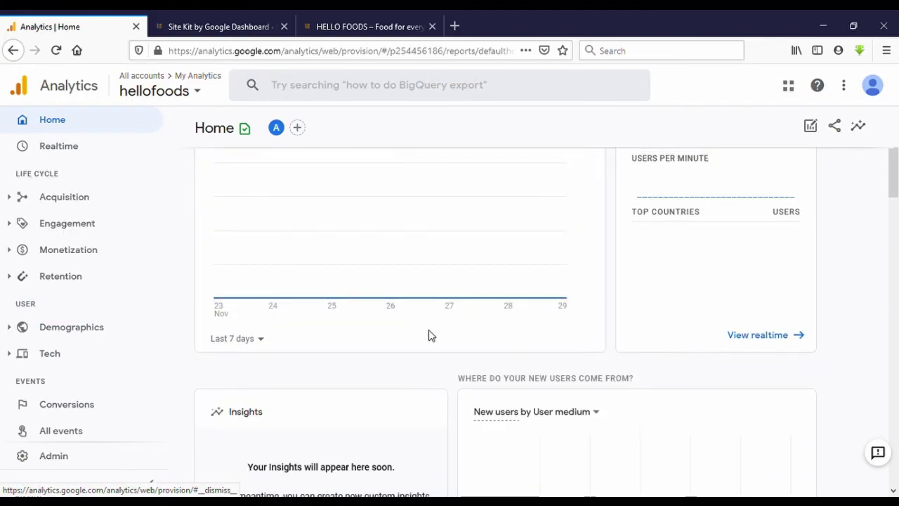
# Step: Open the Realtime overview and examine its map and its user source, audience, page and event cards
pyautogui.click(46, 153)
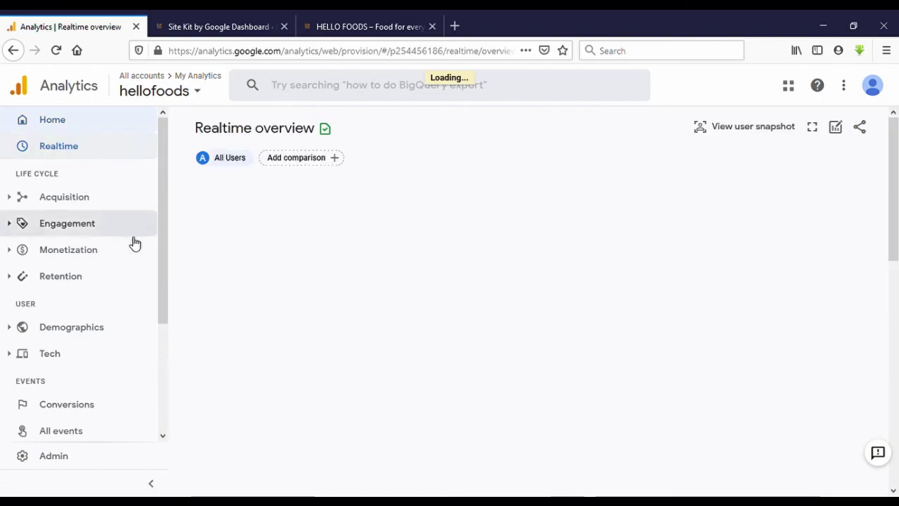
pyautogui.scroll(-3, 669, 315)
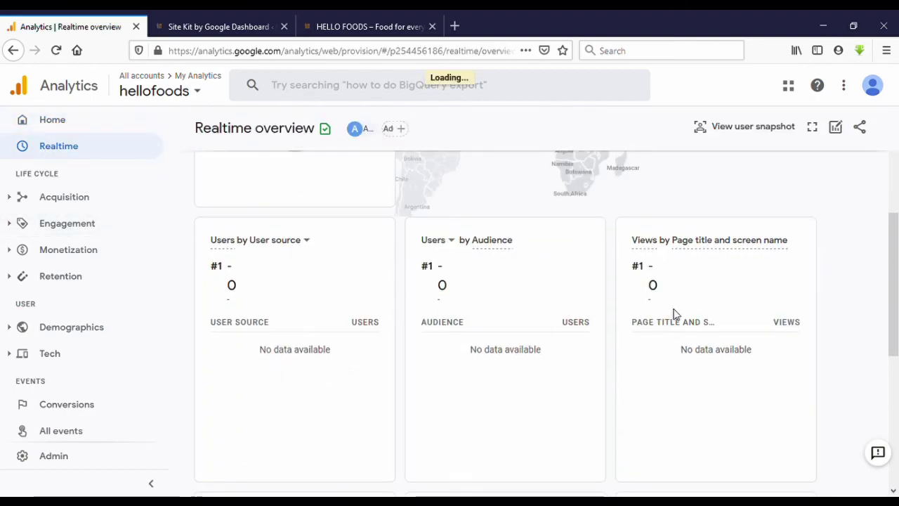
pyautogui.scroll(3, 699, 311)
pyautogui.scroll(-6, 747, 302)
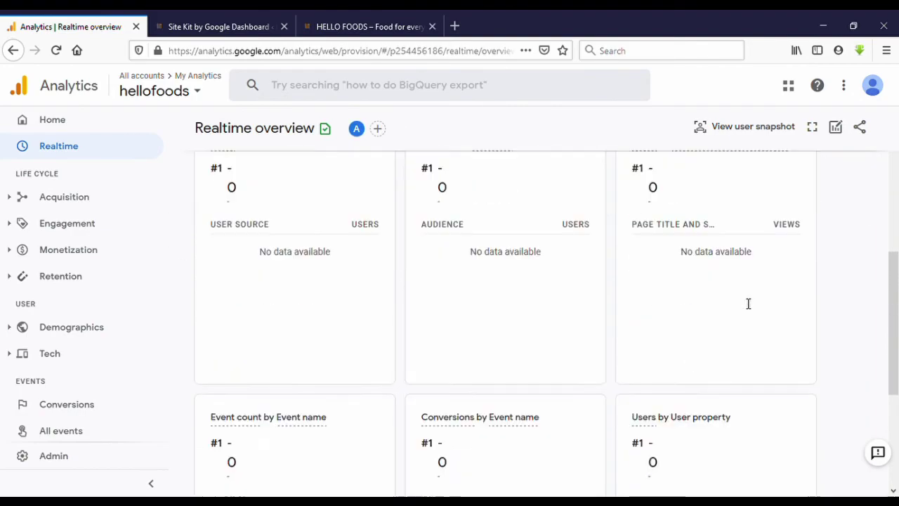
pyautogui.scroll(6, 748, 303)
pyautogui.scroll(3, 748, 304)
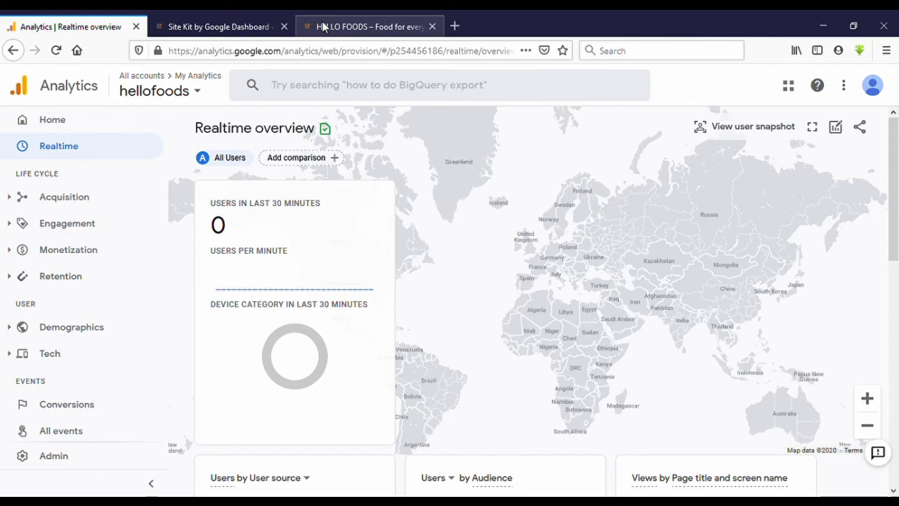
# Step: Glance at the Site Kit dashboard, then recheck the event, conversion and user property cards in the Analytics Realtime overview
pyautogui.click(227, 25)
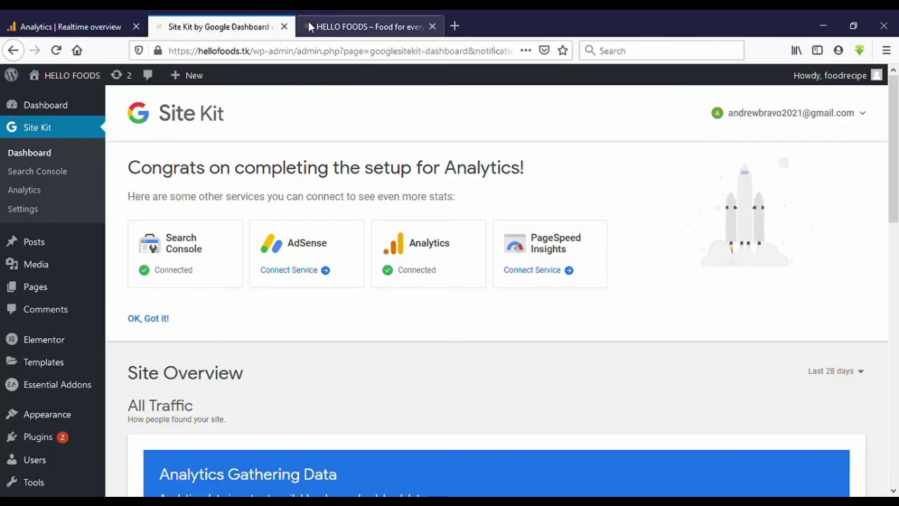
pyautogui.click(69, 26)
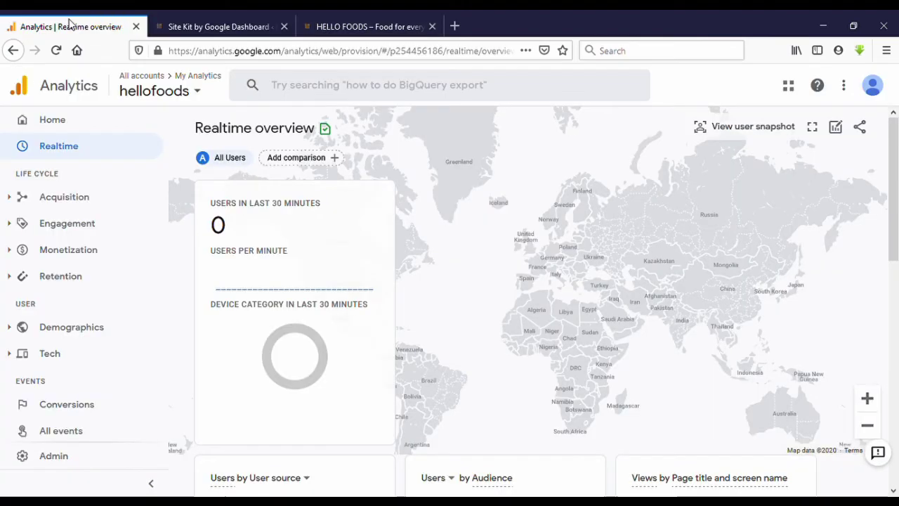
pyautogui.scroll(-5, 451, 329)
pyautogui.scroll(-1, 450, 329)
pyautogui.scroll(2, 450, 329)
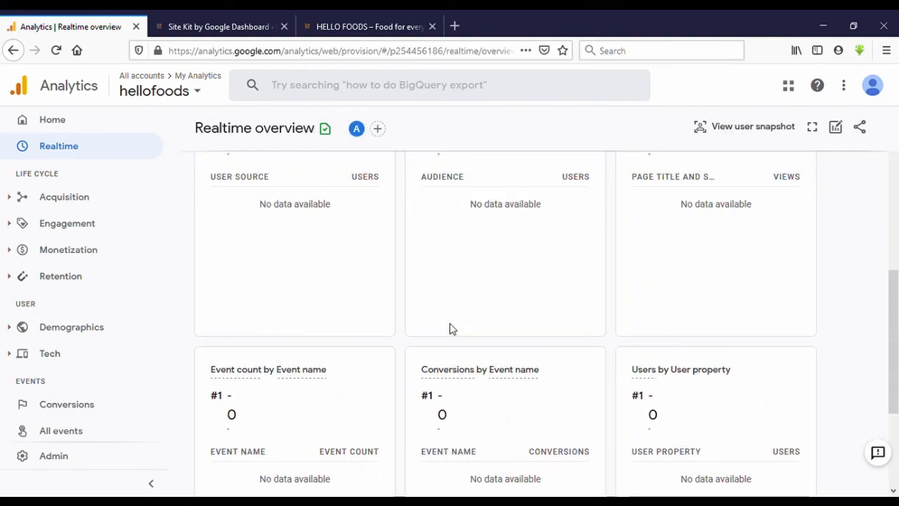
pyautogui.scroll(-3, 451, 328)
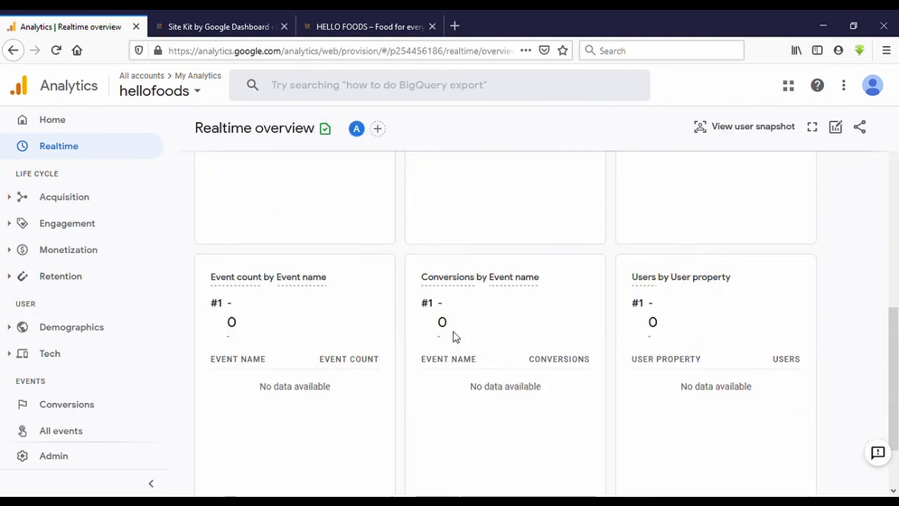
pyautogui.scroll(4, 458, 342)
pyautogui.scroll(4, 639, 355)
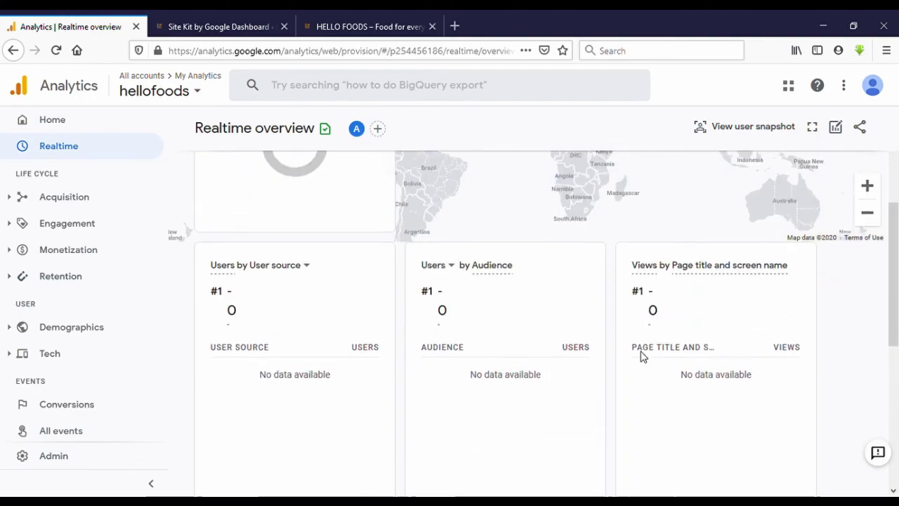
# Step: Reload the HELLO FOODS home page at hellofoods.tk and check the Analytics Realtime overview for the visit
pyautogui.click(362, 28)
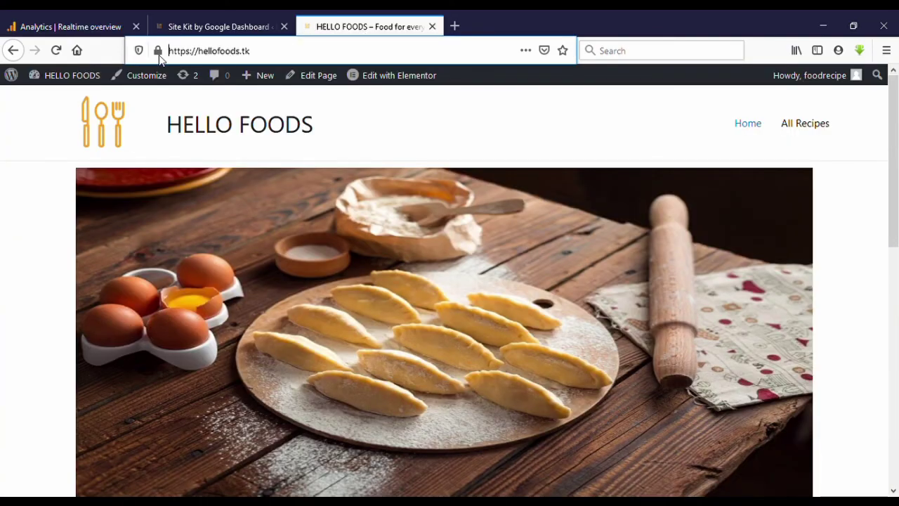
pyautogui.click(56, 50)
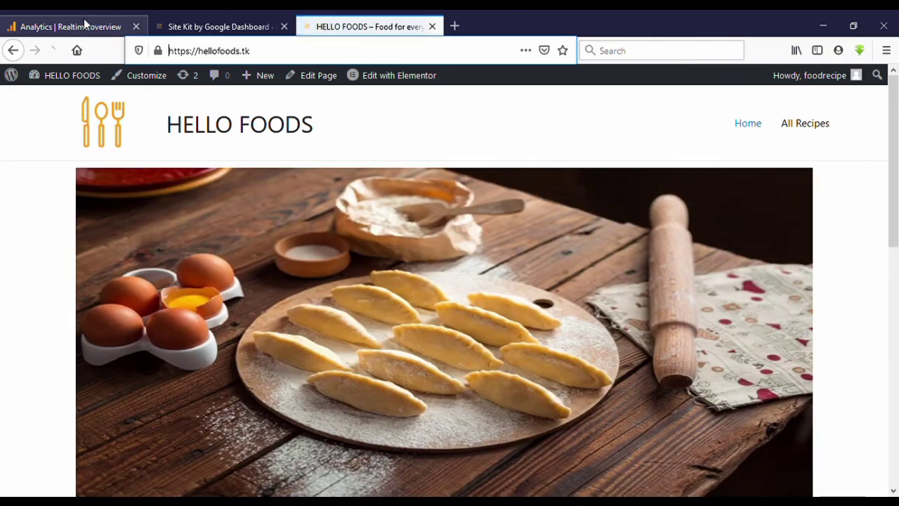
pyautogui.click(83, 23)
pyautogui.scroll(-4, 527, 352)
pyautogui.scroll(-4, 594, 385)
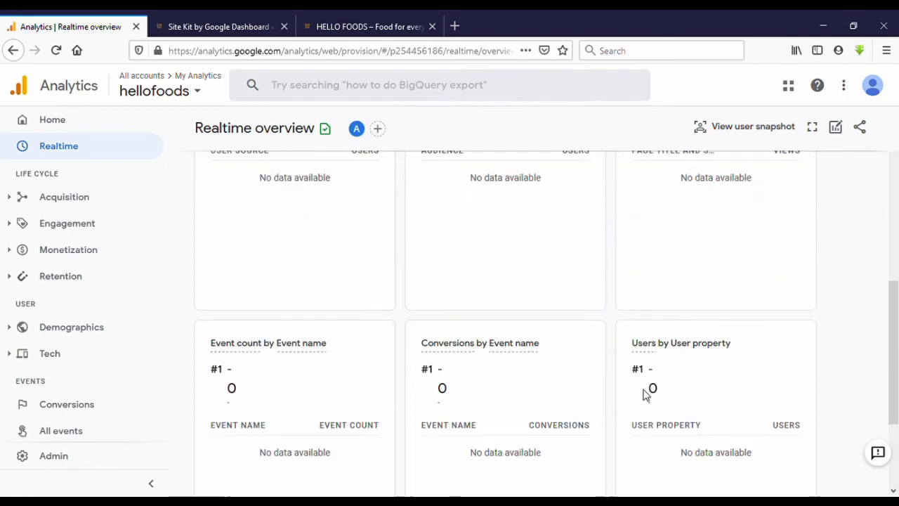
pyautogui.scroll(8, 645, 393)
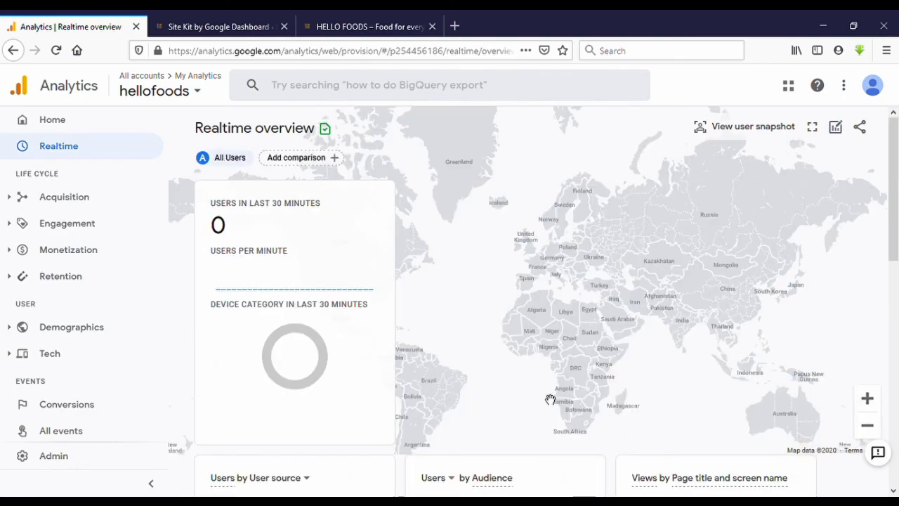